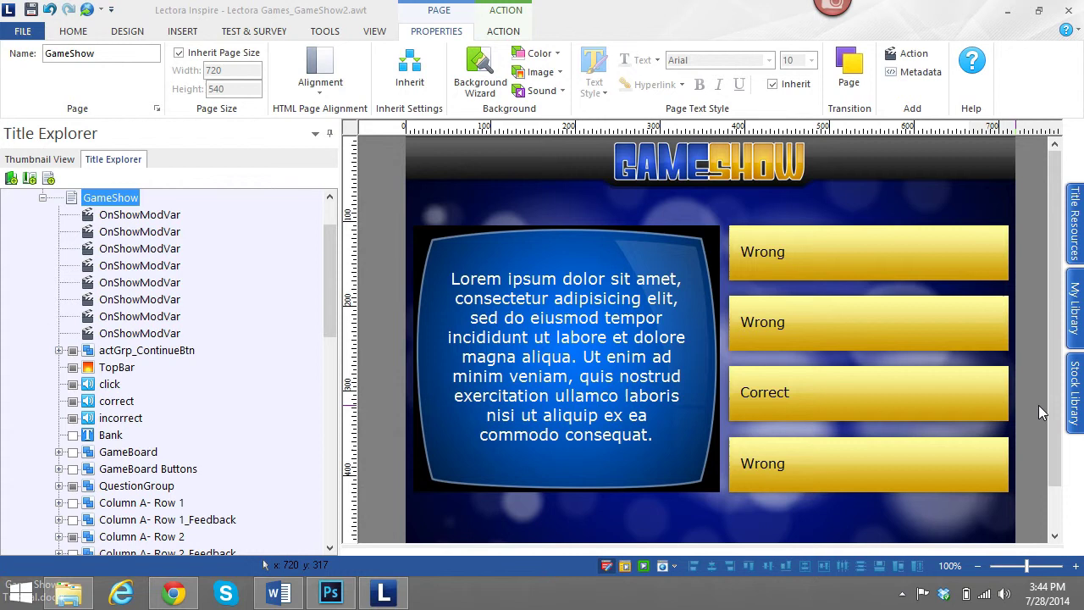
# - Make the GameBoard visible and hide the Column A- Row 2 question group in Title Explorer
pyautogui.scroll(-2, 169, 407)
pyautogui.click(127, 417)
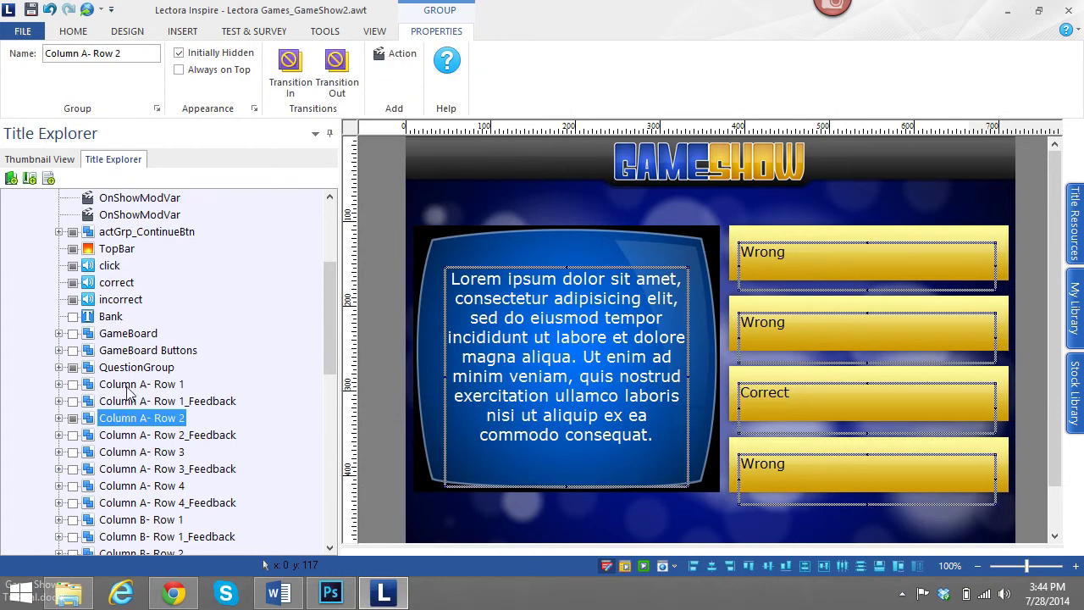
pyautogui.click(72, 333)
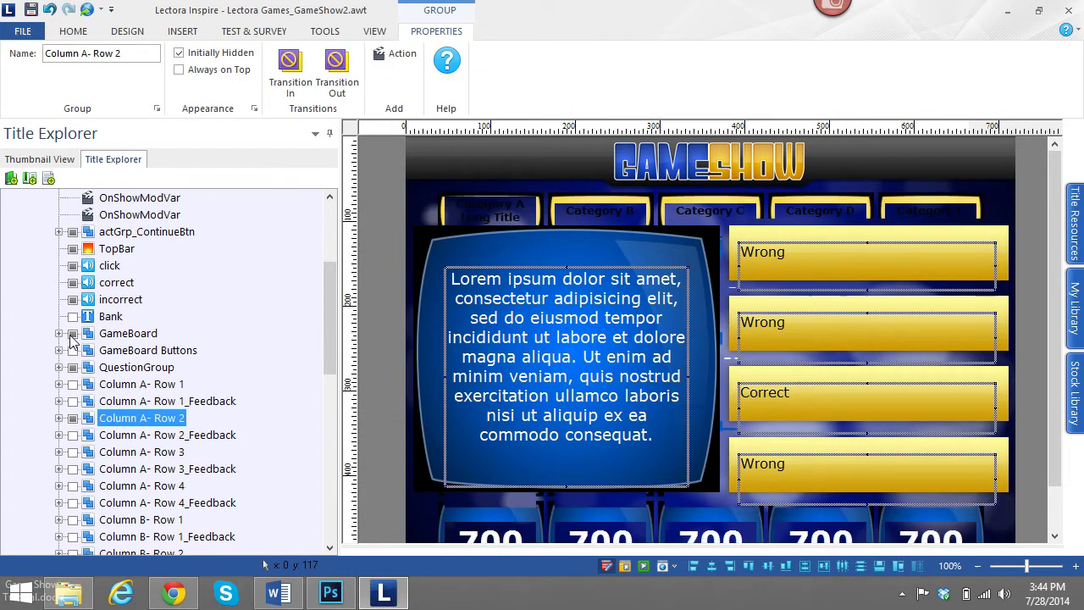
pyautogui.click(73, 417)
pyautogui.click(72, 367)
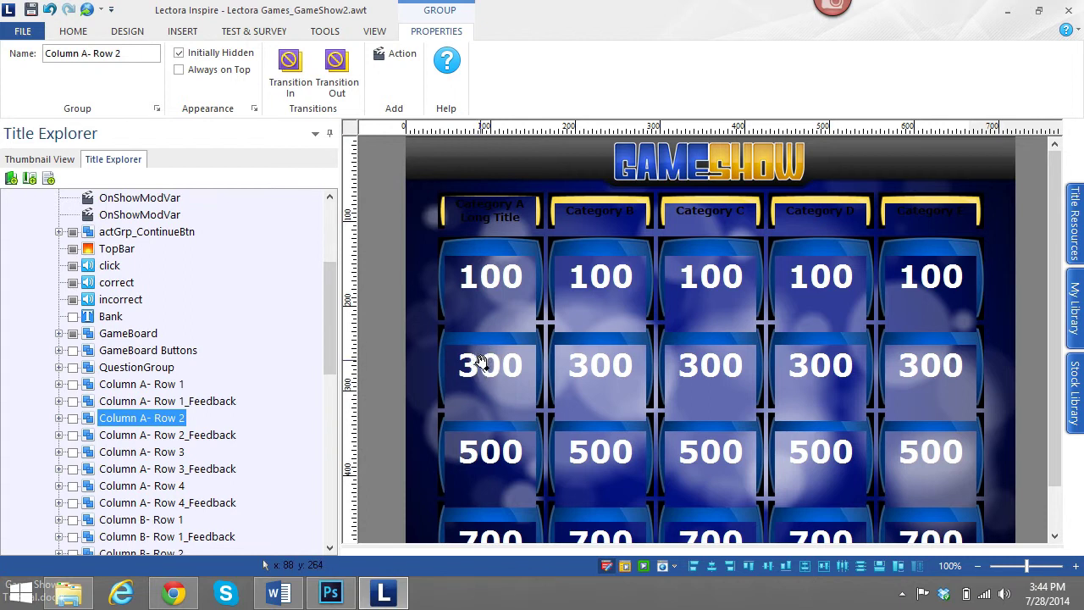
# - Show Column A- Row 2 and its QuestionGroup, hide the GameBoard, and clear the overlay
pyautogui.click(136, 421)
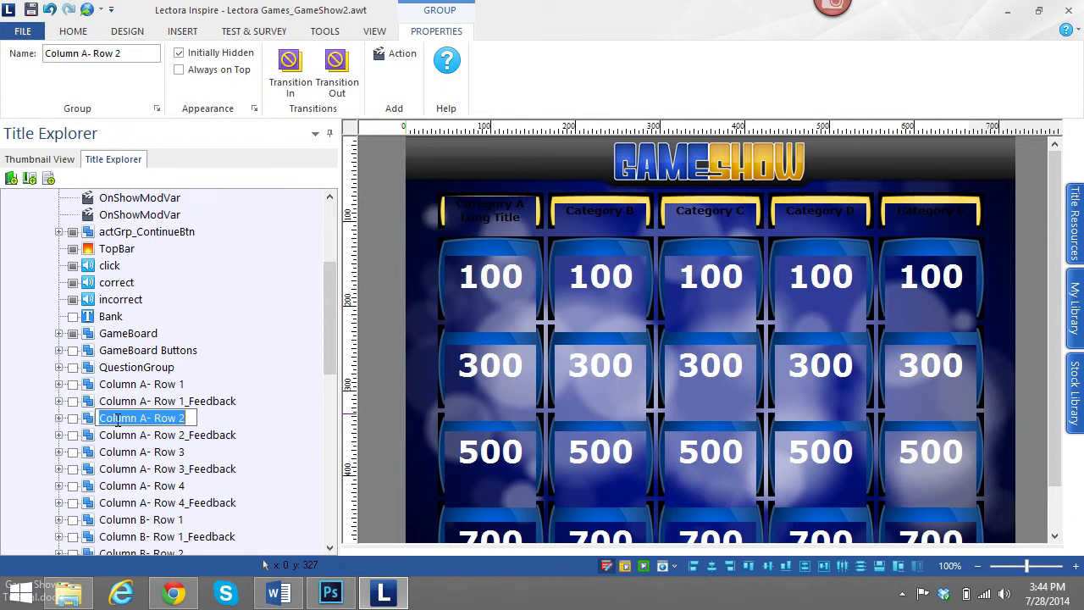
pyautogui.click(74, 418)
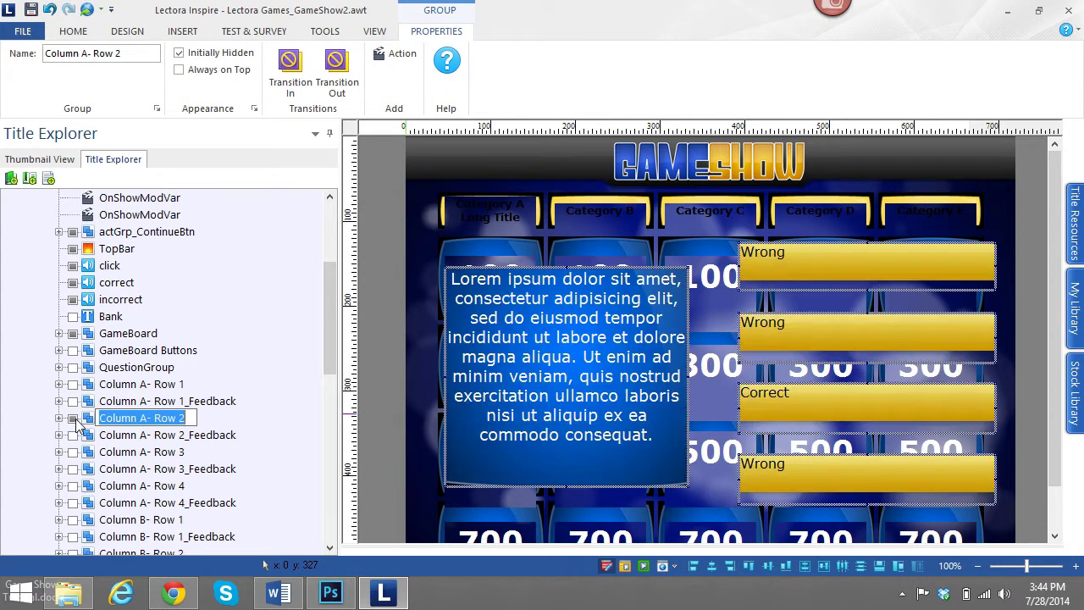
pyautogui.click(73, 334)
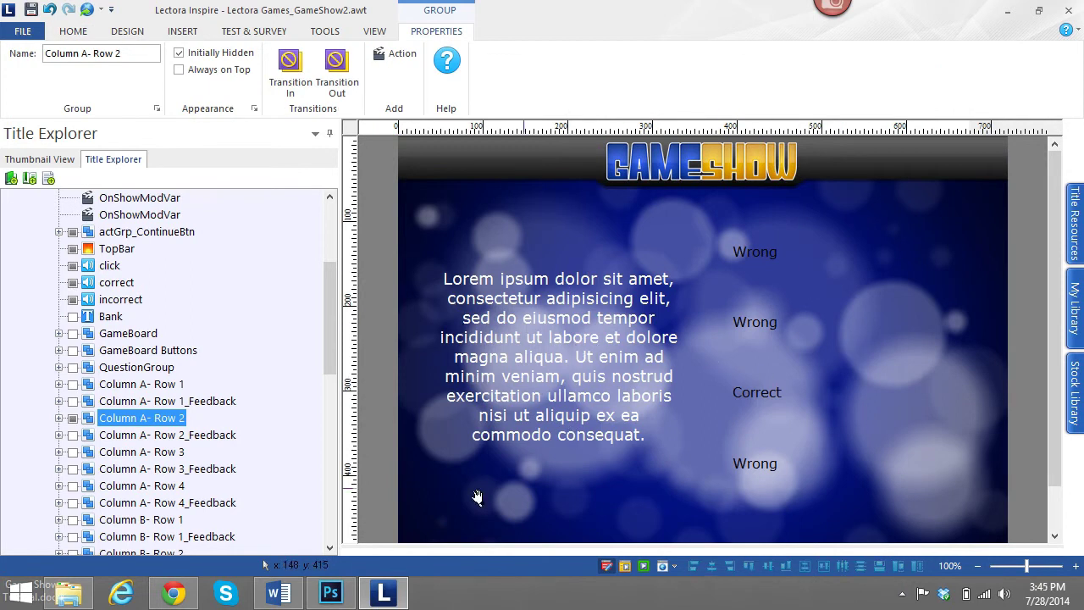
pyautogui.click(74, 368)
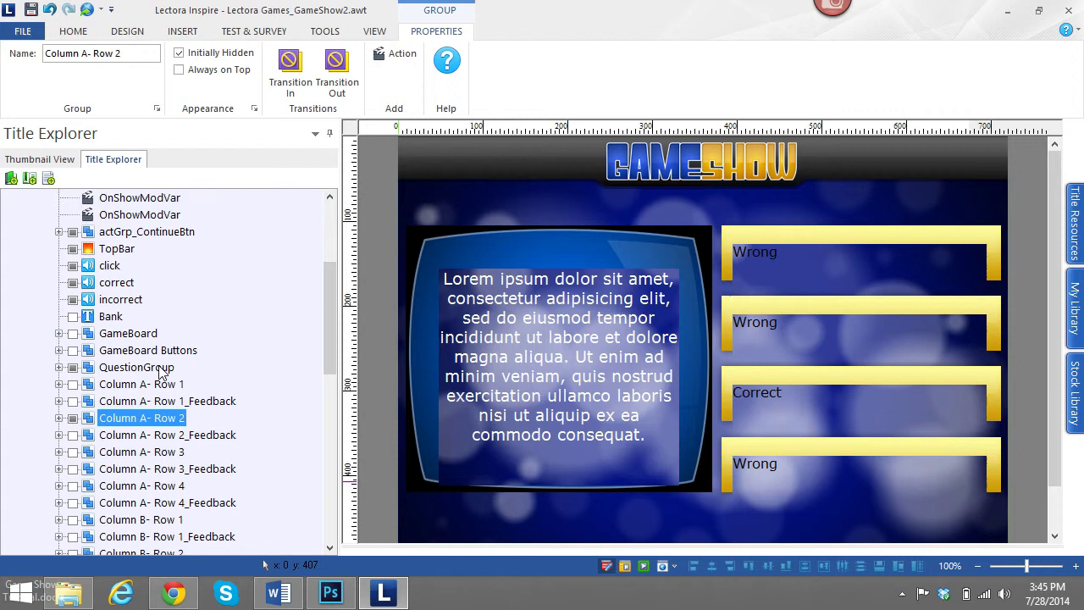
pyautogui.click(599, 268)
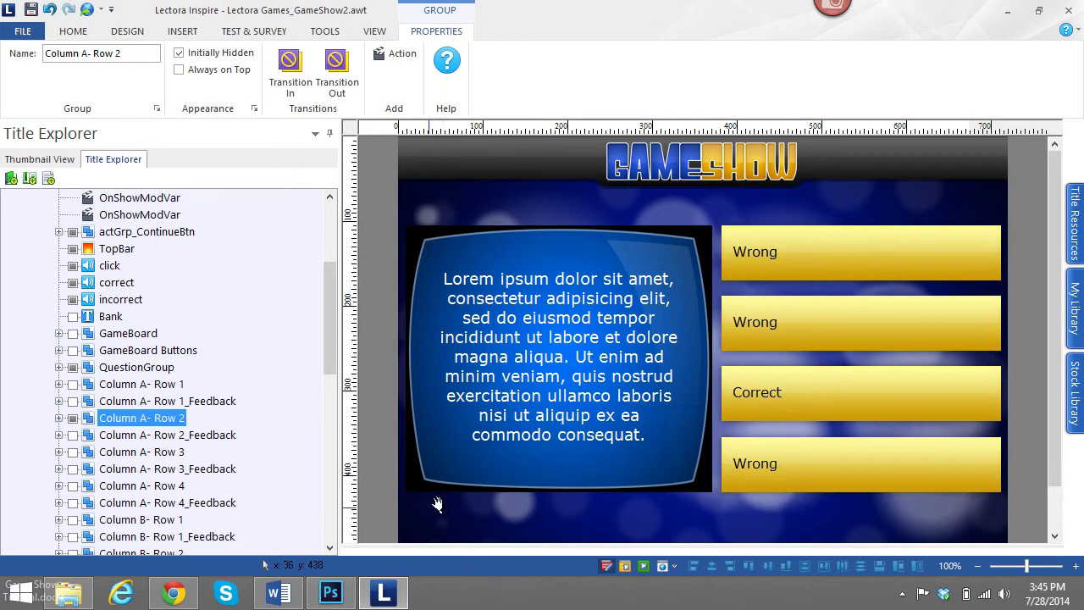
# - Replace the placeholder question text with 'My new question??'
pyautogui.click(506, 351)
pyautogui.moveTo(648, 438); pyautogui.dragTo(449, 278)
pyautogui.press('Delete')
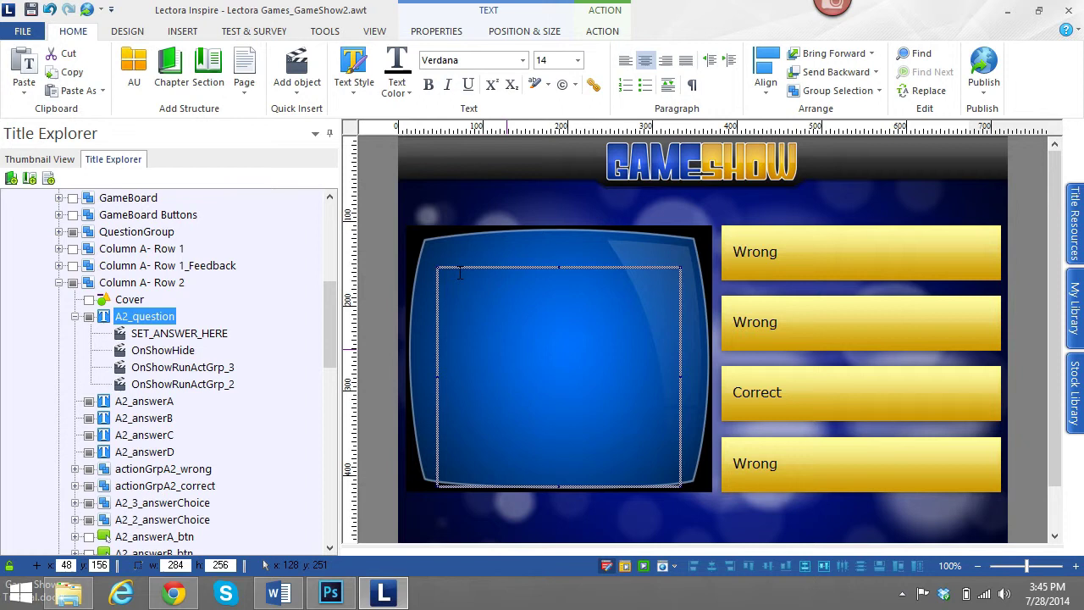
pyautogui.write('My new question')
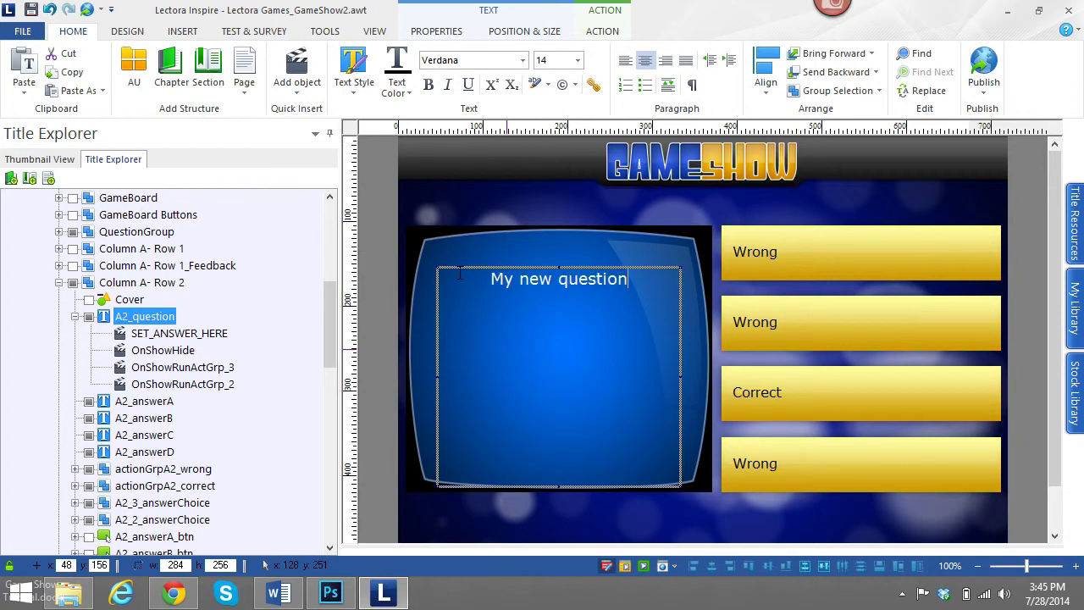
pyautogui.write('??')
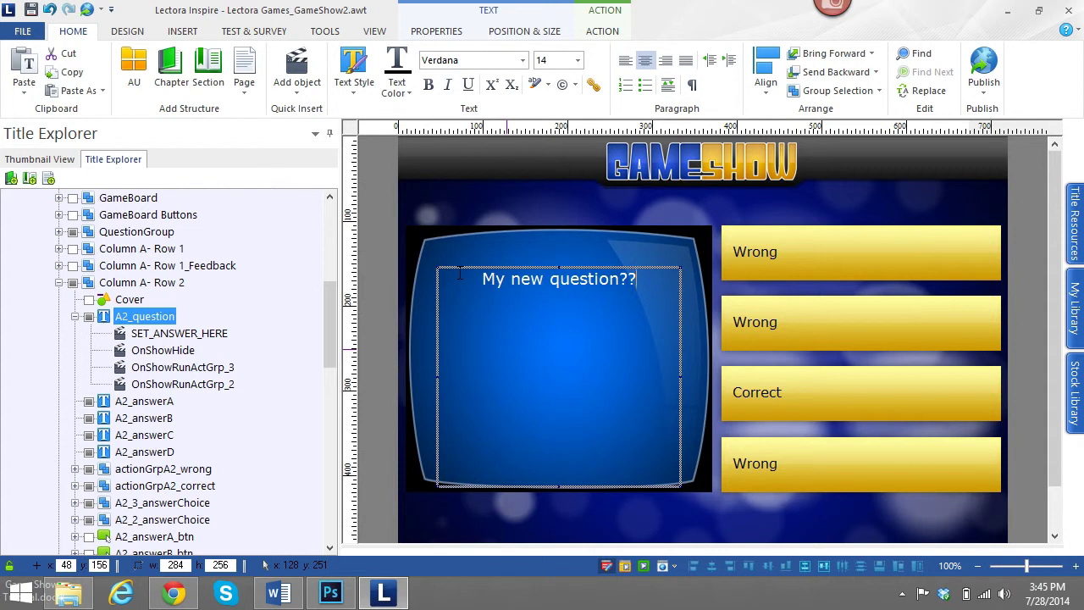
# - Change the answers to Wrong 1, Wrong 2, Correct !!, Wrong 3, and move the question lower
pyautogui.click(777, 254)
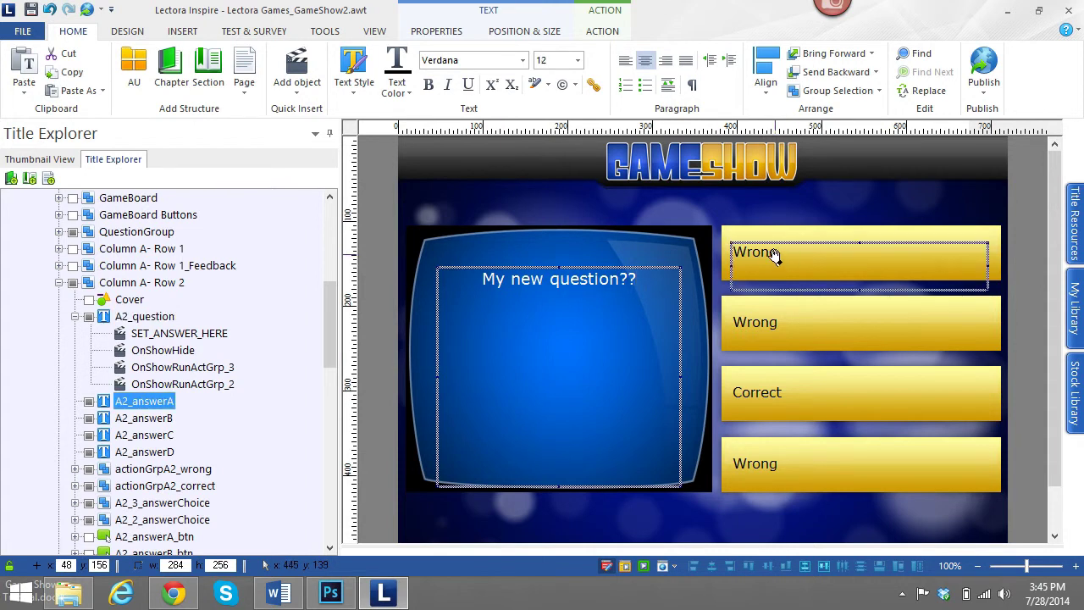
pyautogui.click(781, 254)
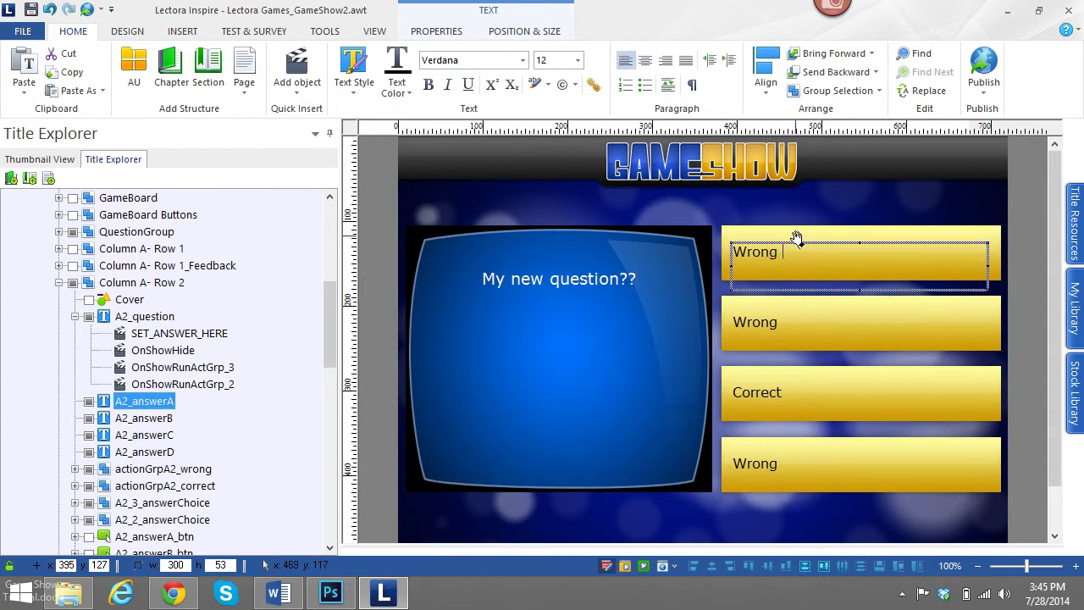
pyautogui.write('1')
pyautogui.click(774, 326)
pyautogui.write('2')
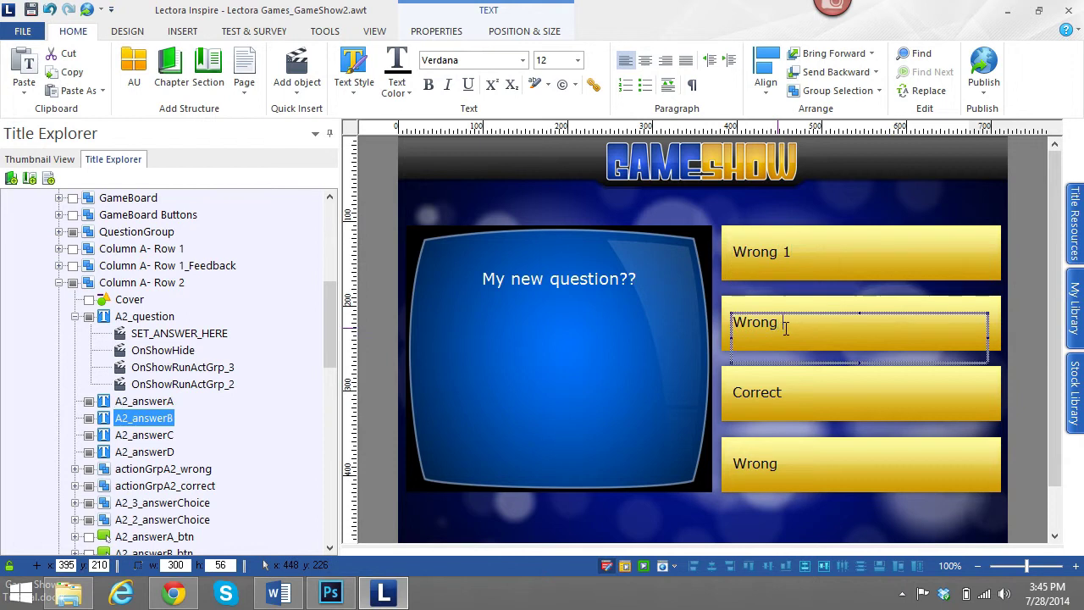
pyautogui.click(771, 385)
pyautogui.click(784, 393)
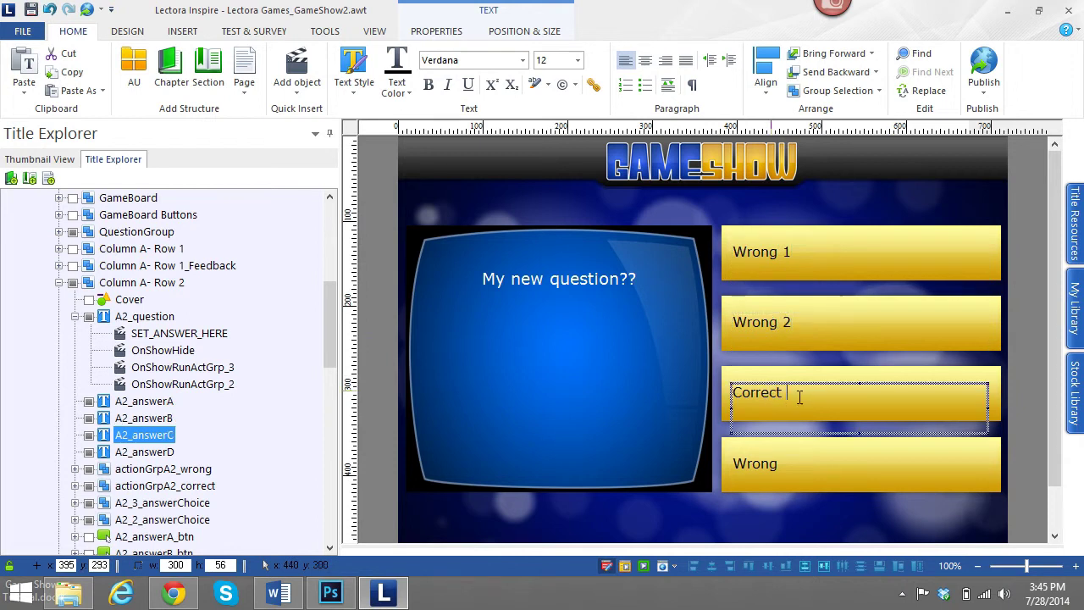
pyautogui.write('!!')
pyautogui.click(768, 468)
pyautogui.click(786, 464)
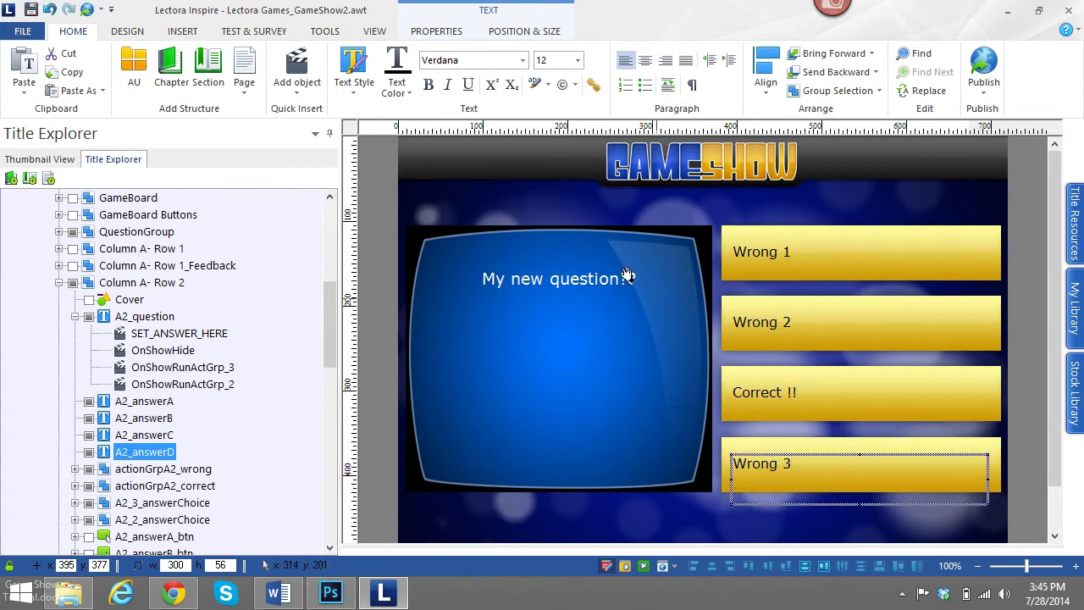
pyautogui.click(590, 290)
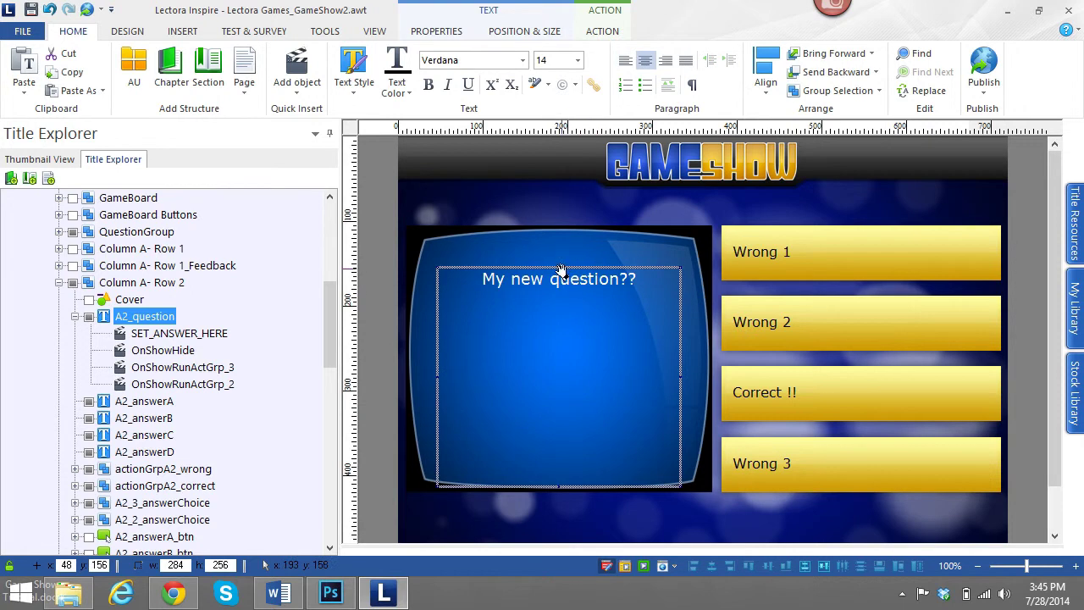
pyautogui.moveTo(559, 268); pyautogui.dragTo(564, 337)
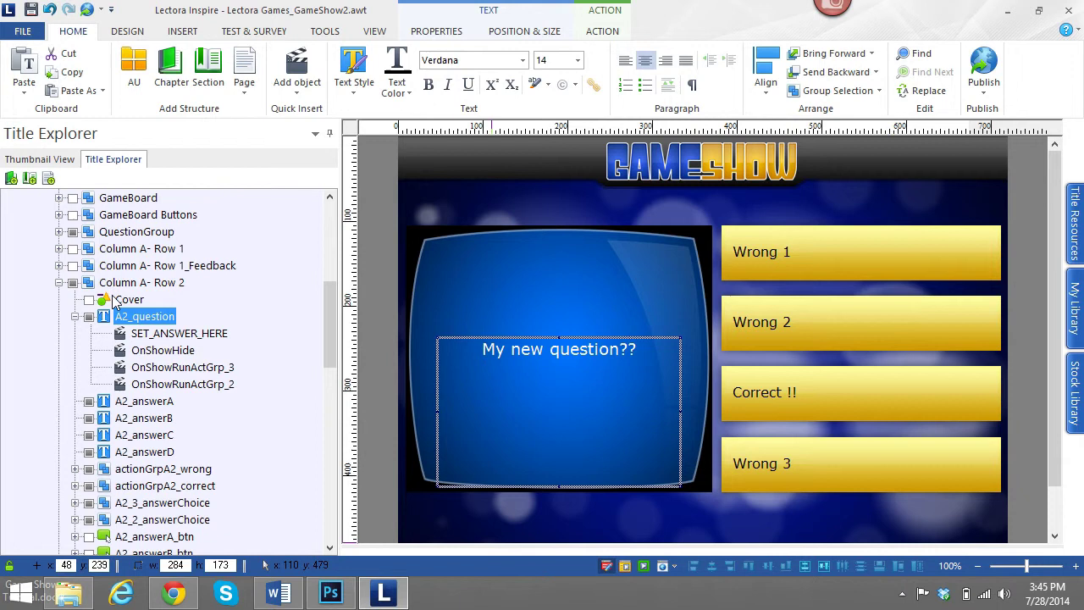
# - Switch from Column A- Row 2 to Row 1 in Title Explorer, checking its SET_ANSWER_HERE action
pyautogui.click(125, 284)
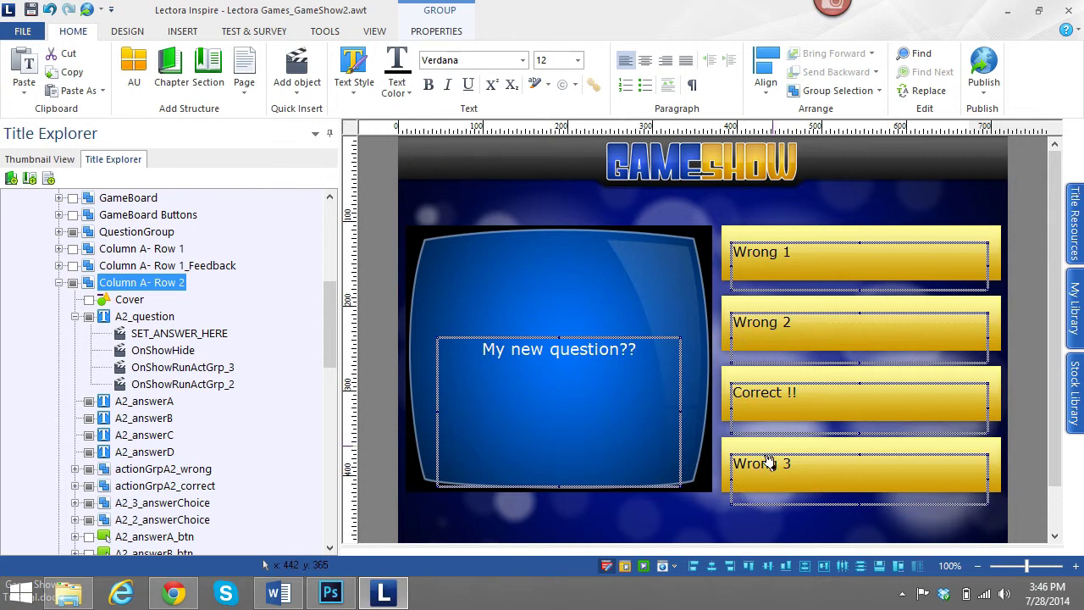
pyautogui.click(139, 249)
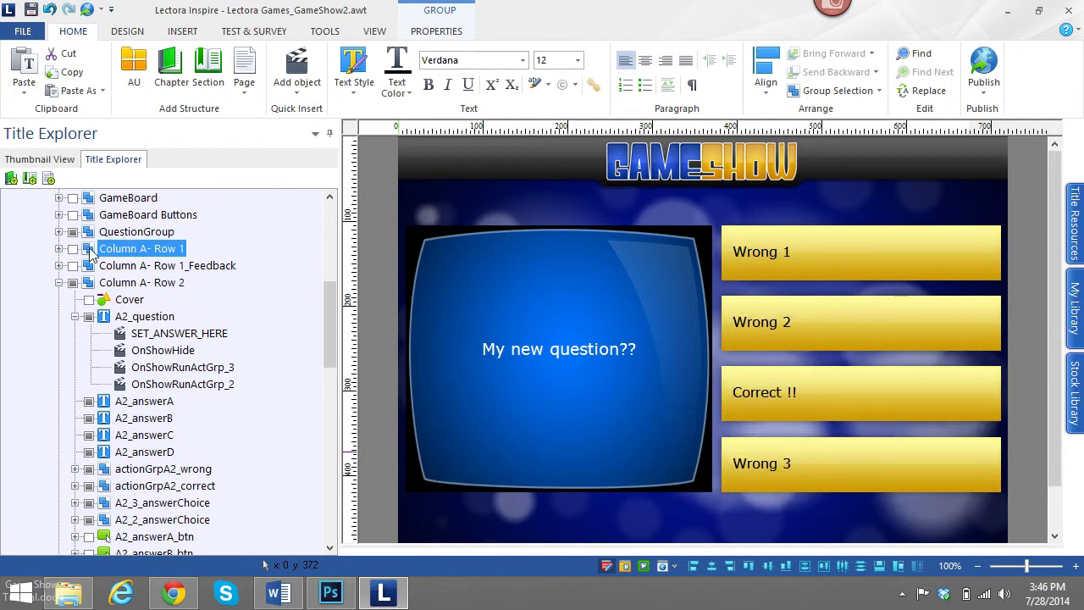
pyautogui.click(60, 283)
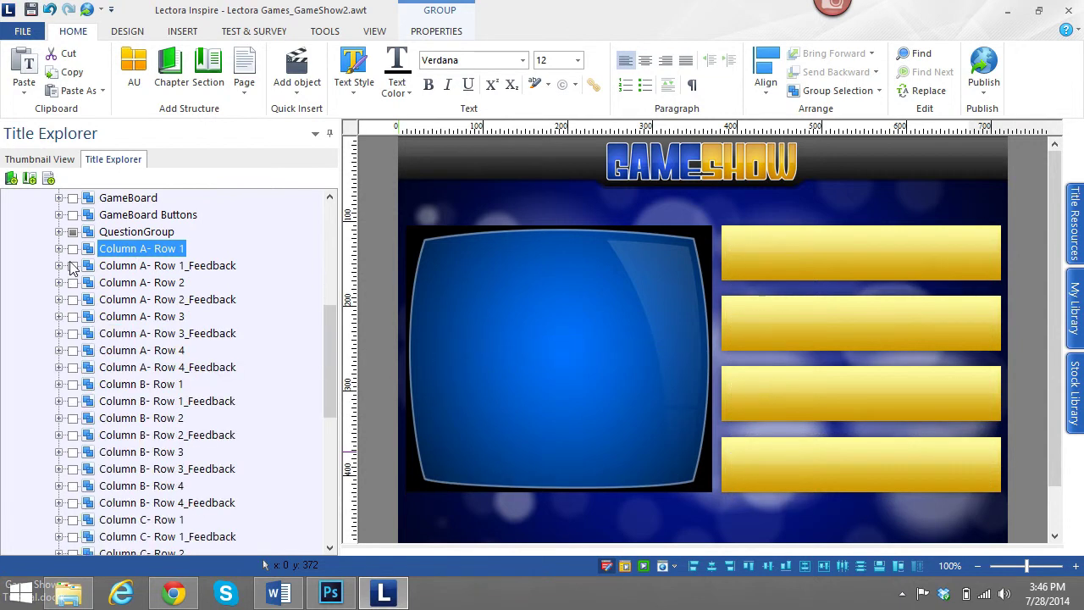
pyautogui.click(59, 249)
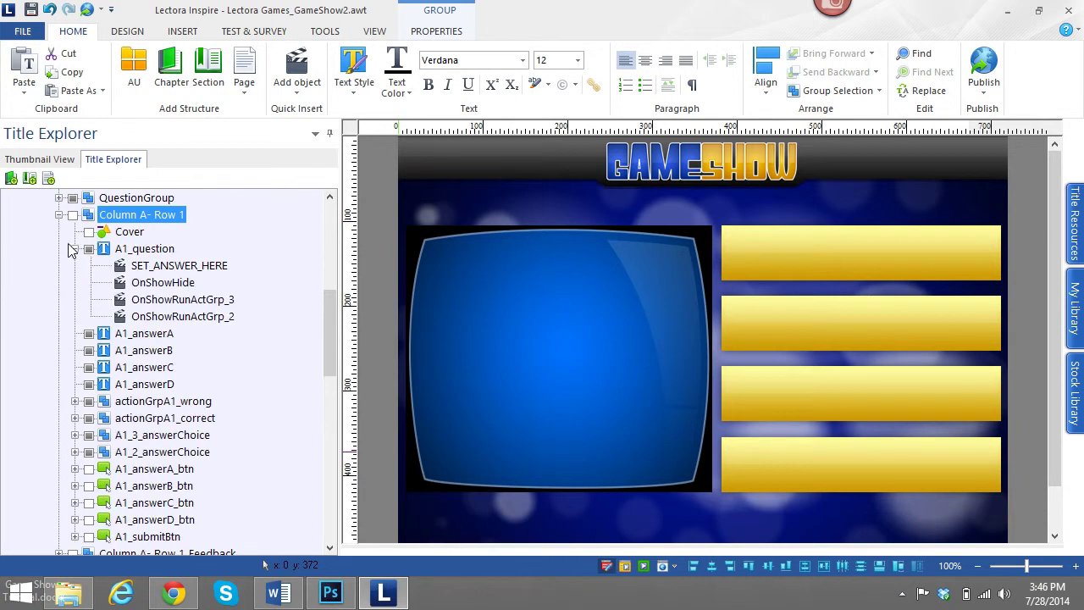
pyautogui.click(178, 266)
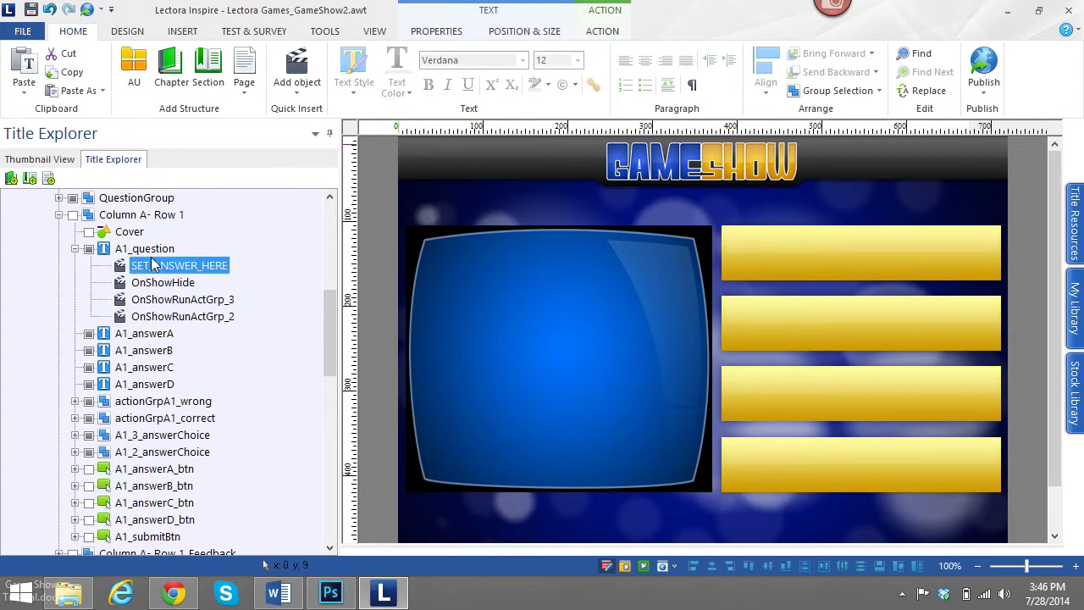
pyautogui.click(61, 215)
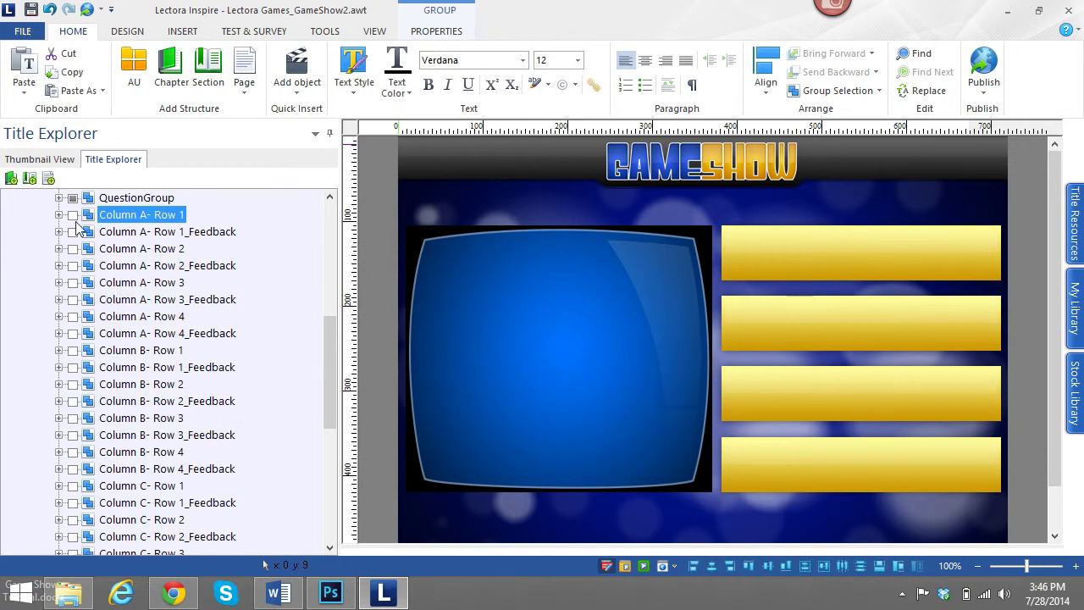
# - Expand Column A- Row 1 and view the A1_question and SET_ANSWER_HERE properties
pyautogui.click(61, 216)
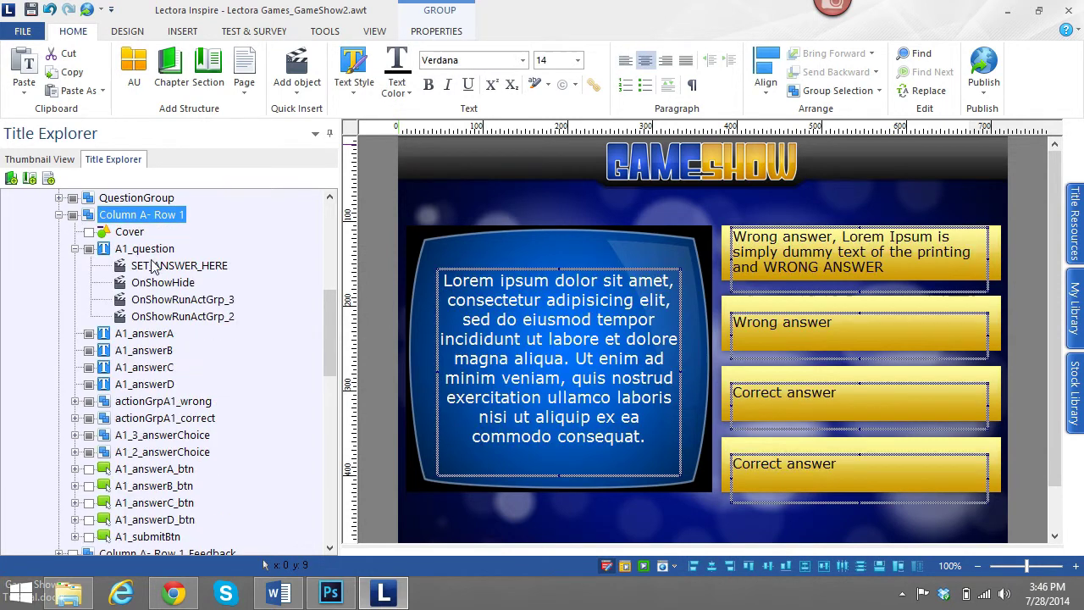
pyautogui.click(148, 250)
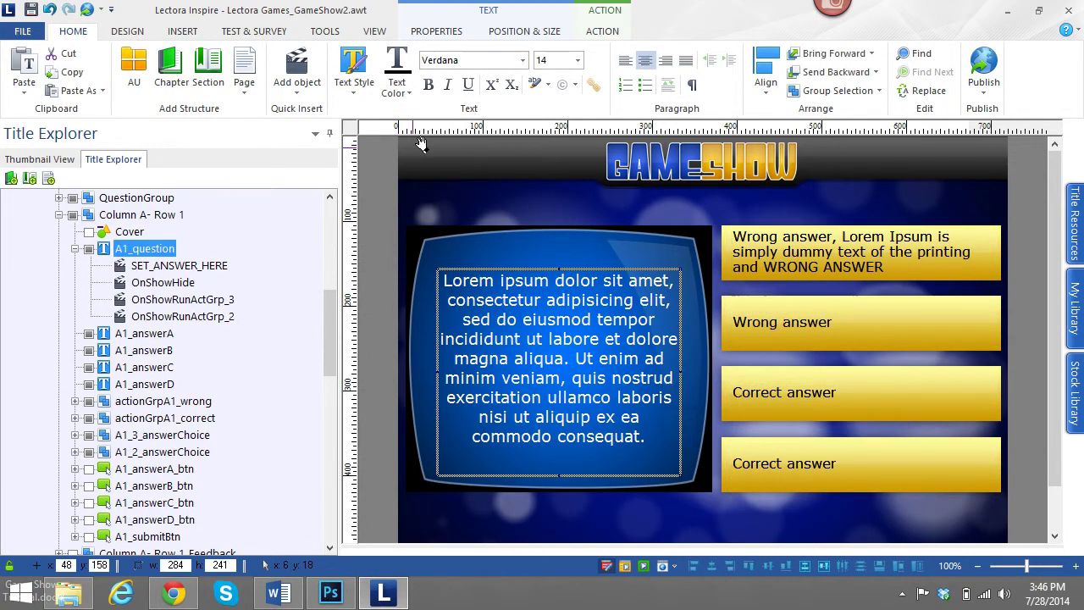
pyautogui.click(139, 268)
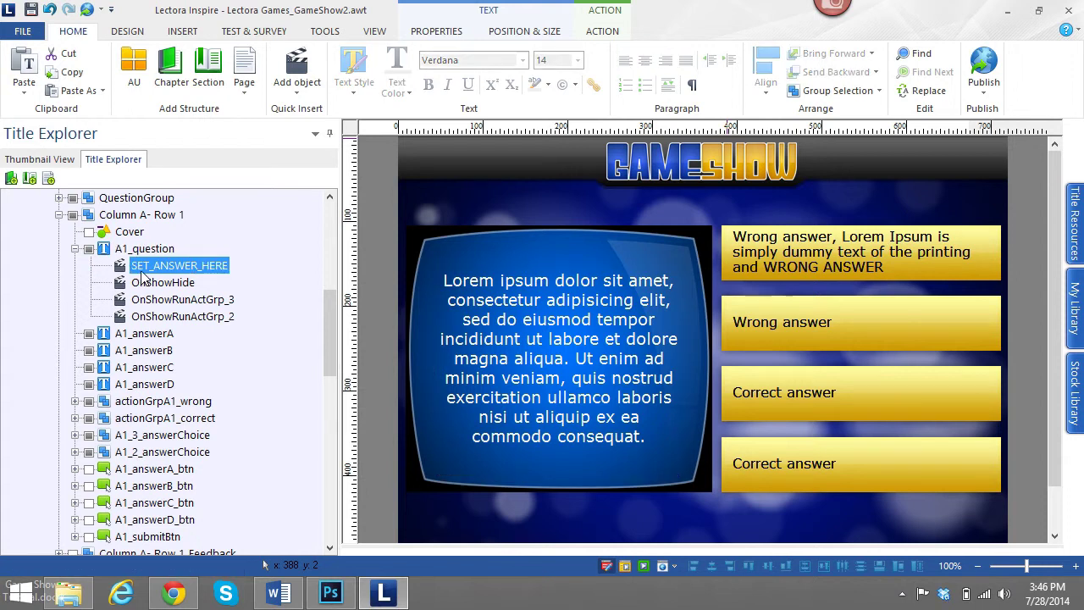
pyautogui.click(434, 35)
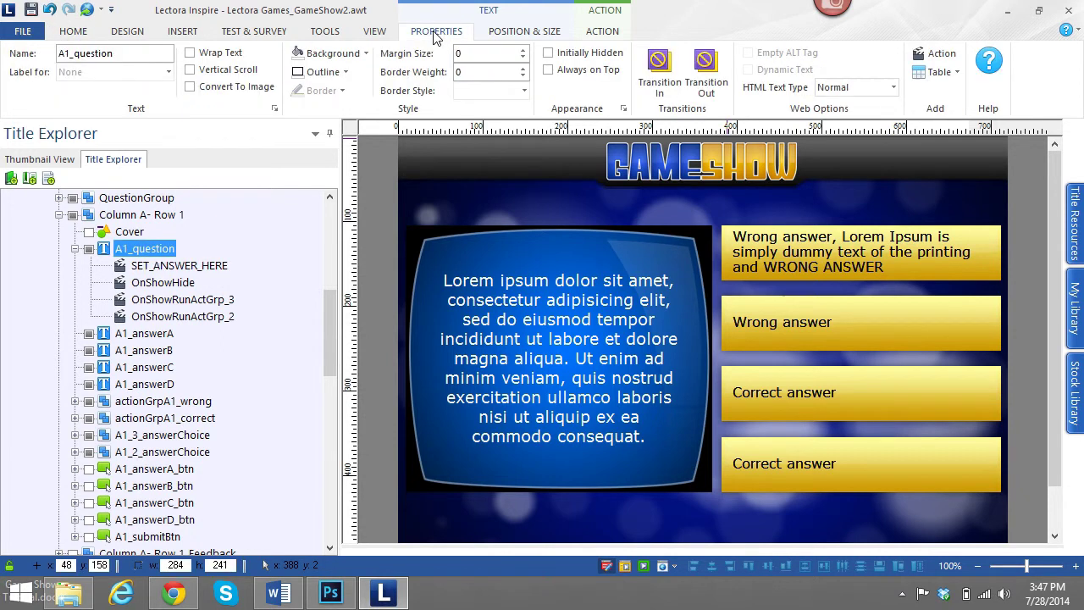
pyautogui.click(605, 34)
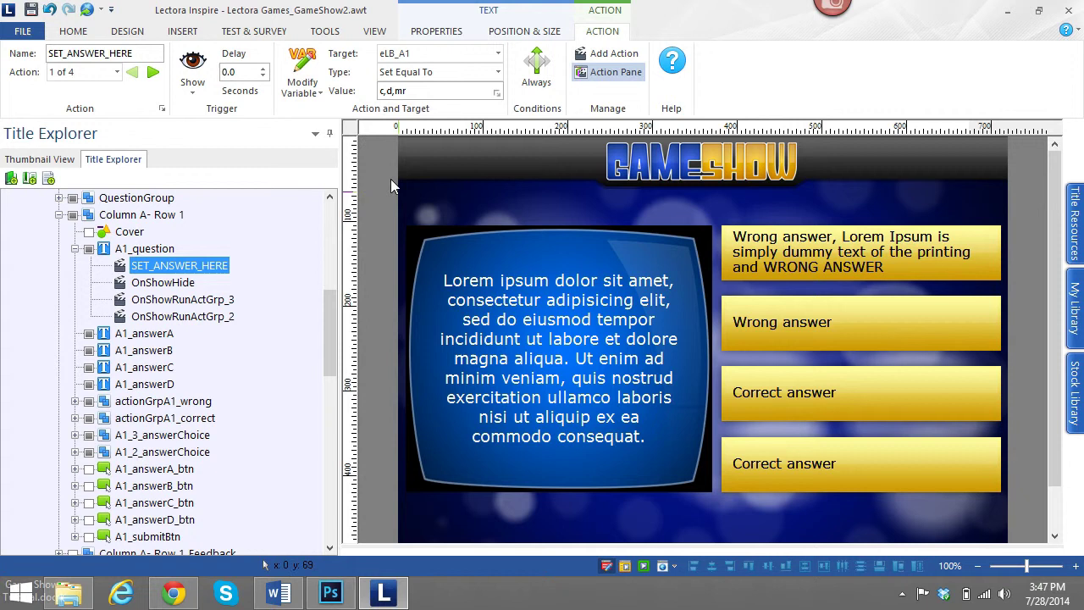
# - Change the SET_ANSWER_HERE Value from c,d,mr to just c
pyautogui.moveTo(408, 90); pyautogui.dragTo(373, 93)
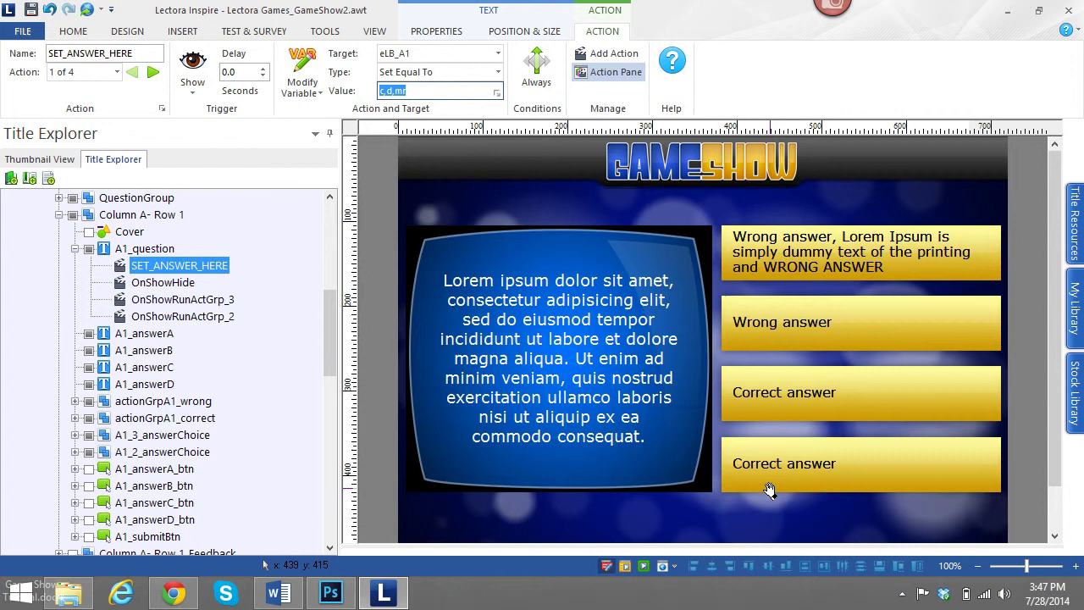
pyautogui.click(416, 91)
pyautogui.moveTo(410, 90); pyautogui.dragTo(397, 89)
pyautogui.moveTo(410, 93); pyautogui.dragTo(395, 93)
pyautogui.write('c')
# - Change Row 1's fourth answer from 'Correct answer' to 'Wrong answer'
pyautogui.click(797, 468)
pyautogui.moveTo(837, 467); pyautogui.dragTo(779, 466)
pyautogui.click(780, 467)
pyautogui.doubleClick(783, 468)
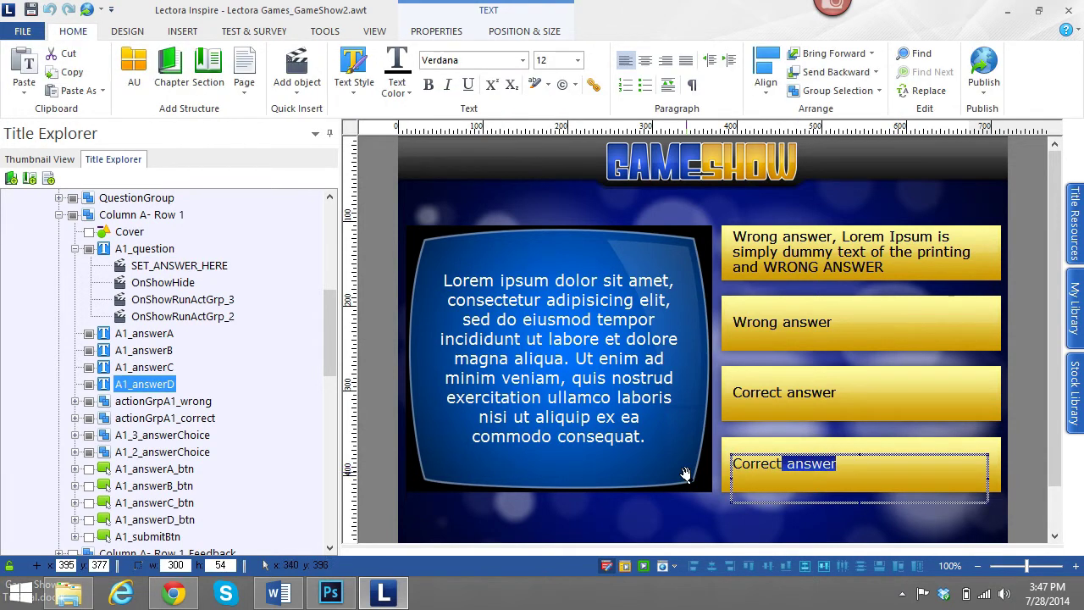
pyautogui.click(787, 467)
pyautogui.moveTo(784, 464); pyautogui.dragTo(730, 465)
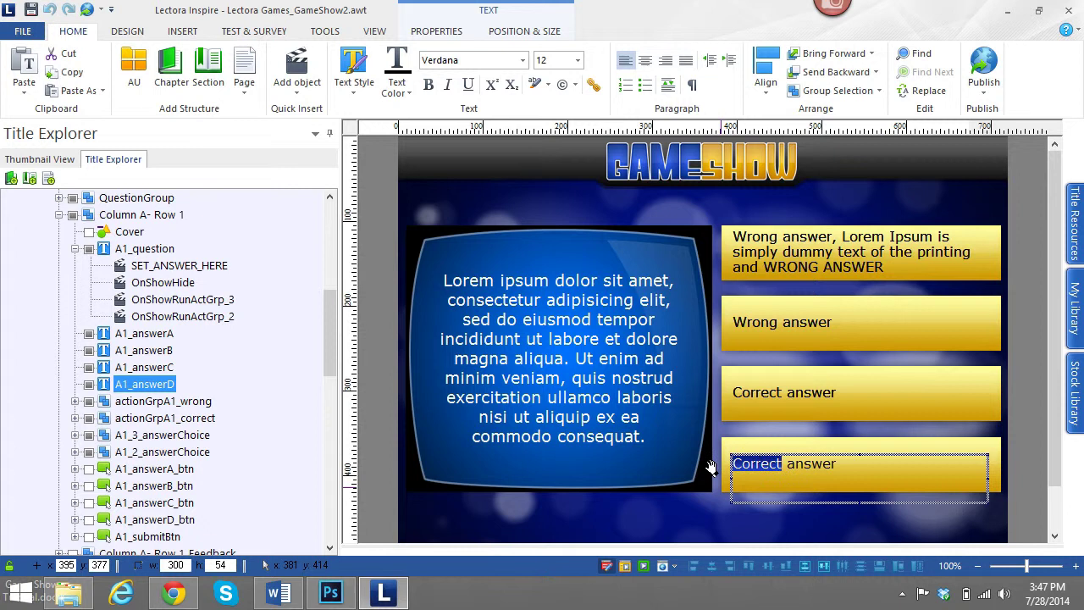
pyautogui.write('Wrong')
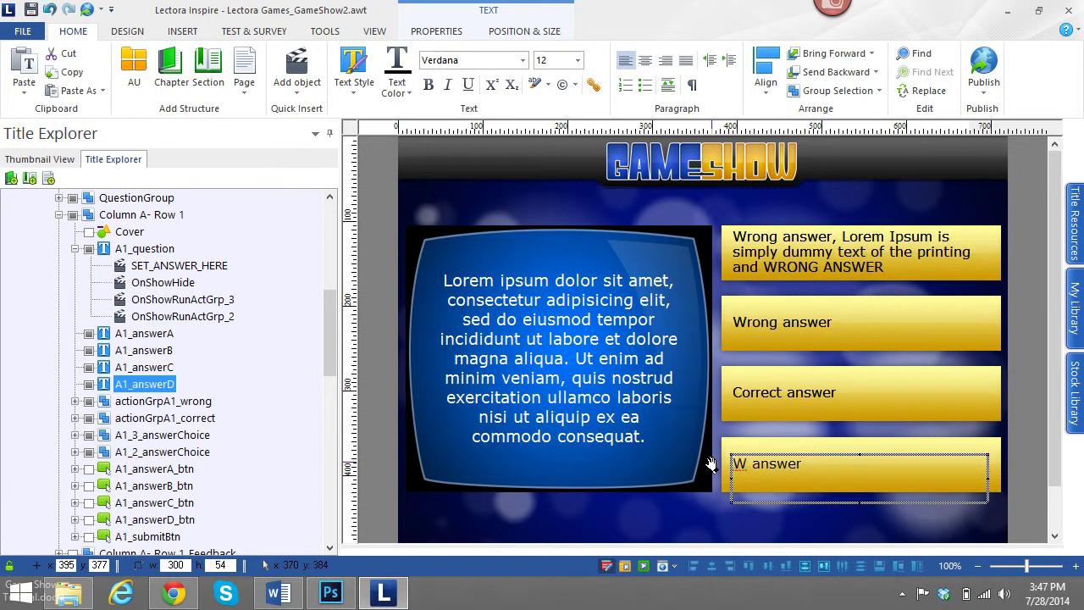
pyautogui.click(151, 419)
# - Browse Row 1's actions and feedback, then select Column A- Row 2's SET_ANSWER_HERE action
pyautogui.click(173, 317)
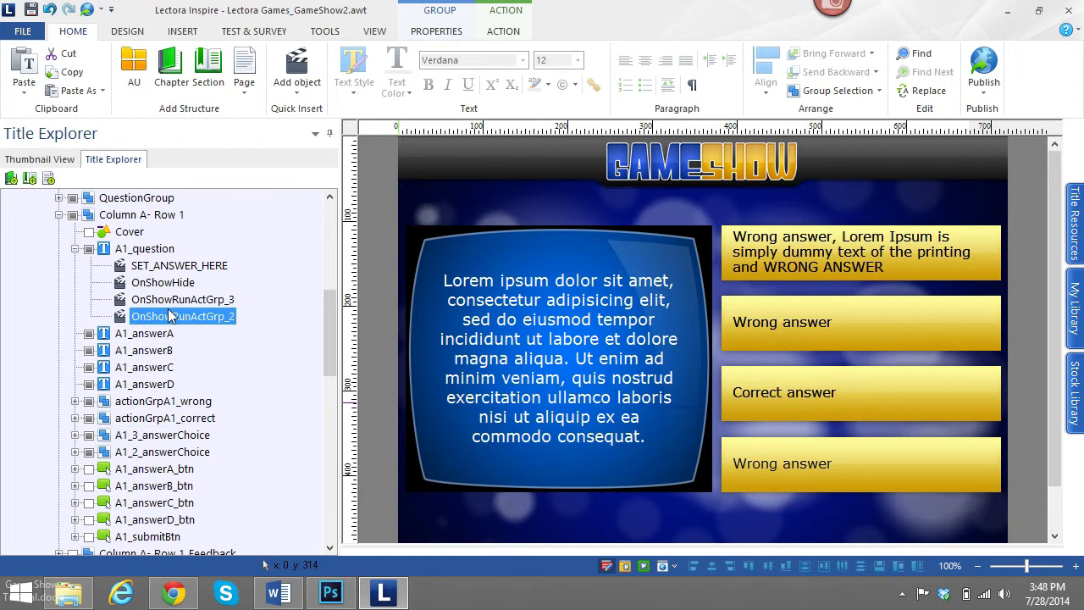
pyautogui.click(155, 268)
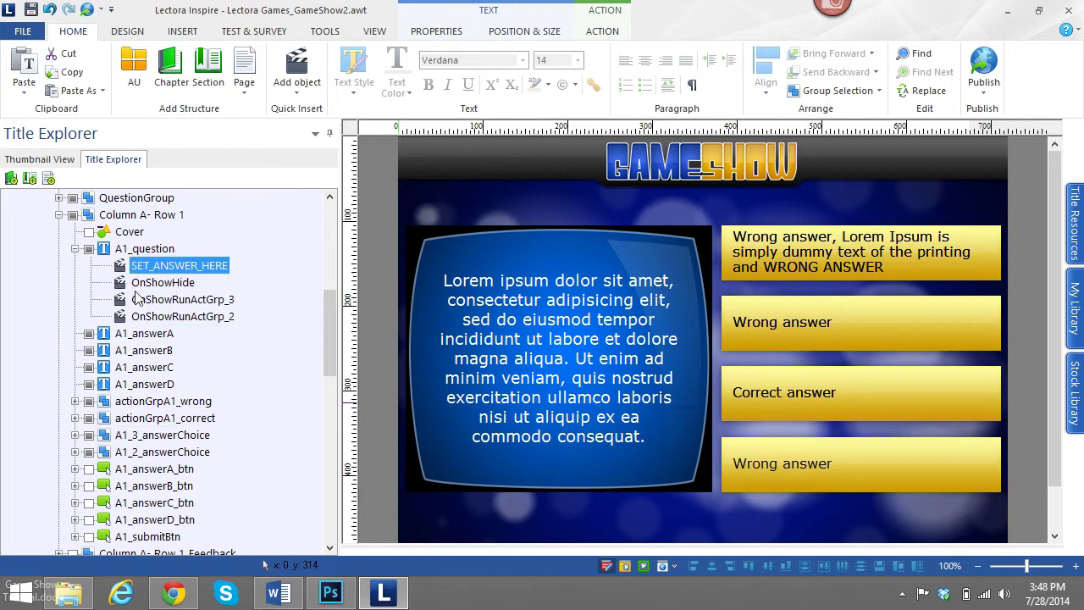
pyautogui.scroll(-4, 131, 381)
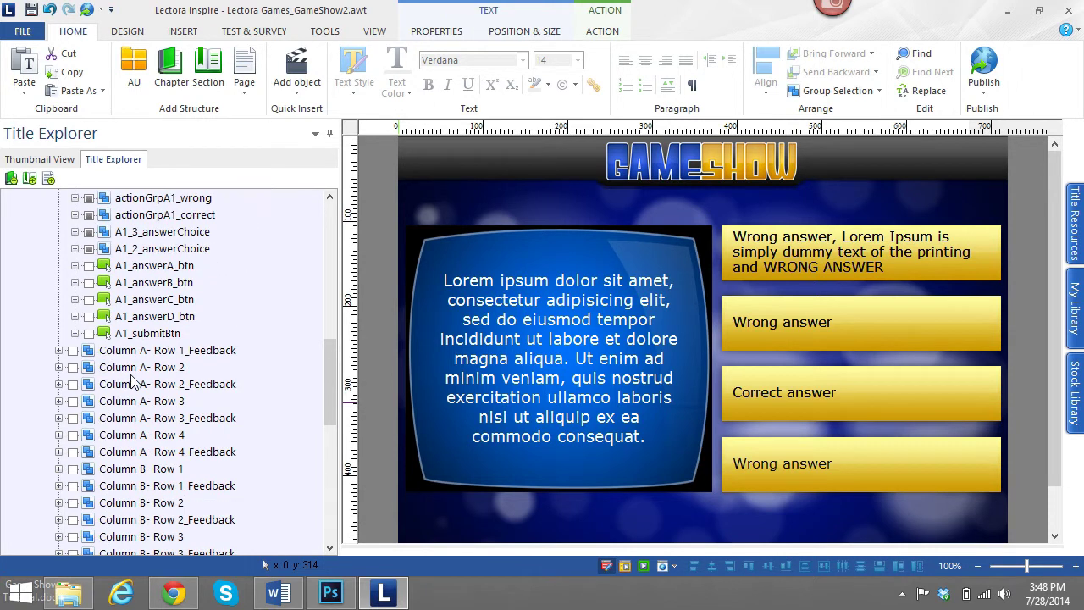
pyautogui.click(60, 351)
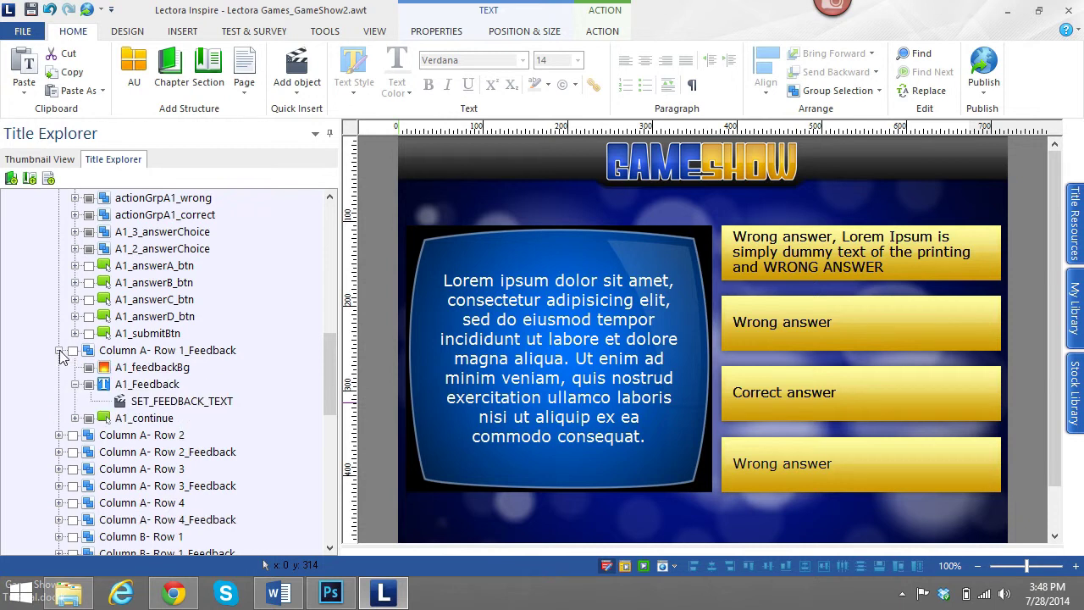
pyautogui.click(59, 350)
pyautogui.click(59, 367)
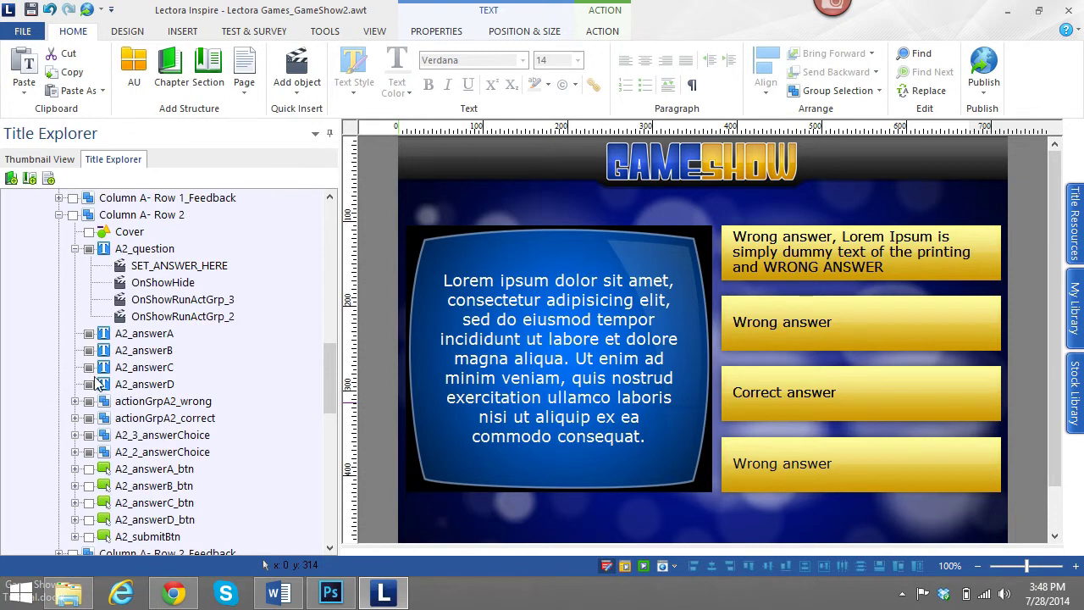
pyautogui.click(167, 266)
pyautogui.scroll(8, 77, 245)
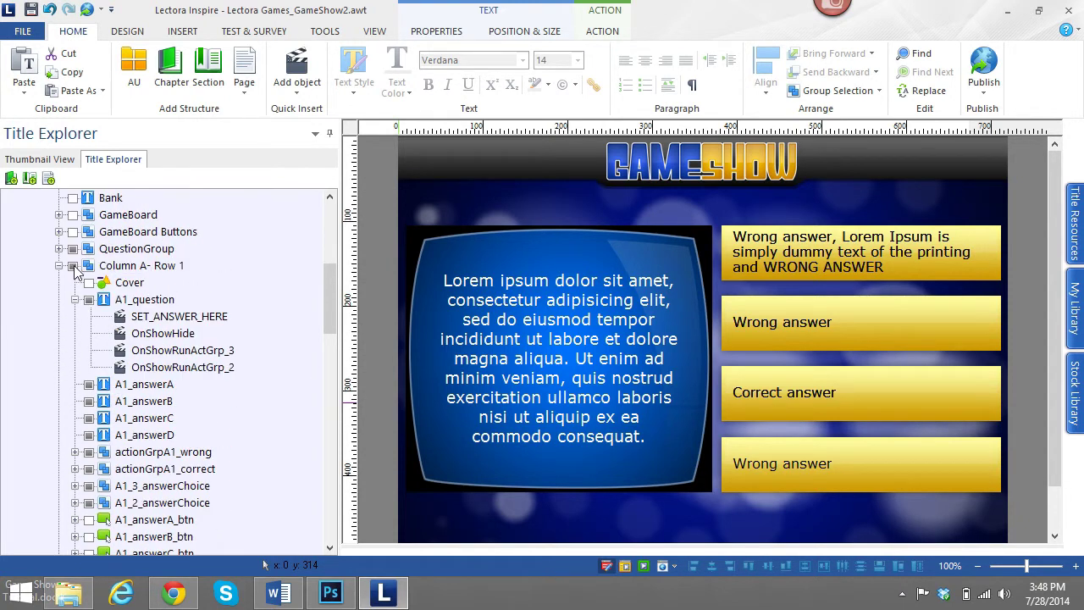
# - Inspect Row 2's Correct !! answer and its answer-setting action settings
pyautogui.click(60, 266)
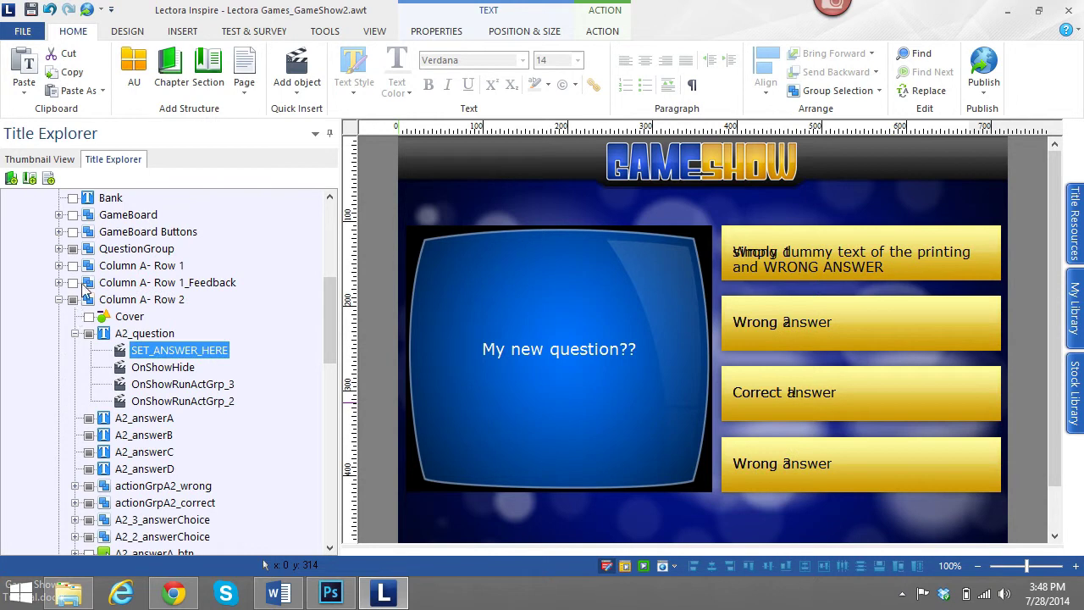
pyautogui.click(764, 408)
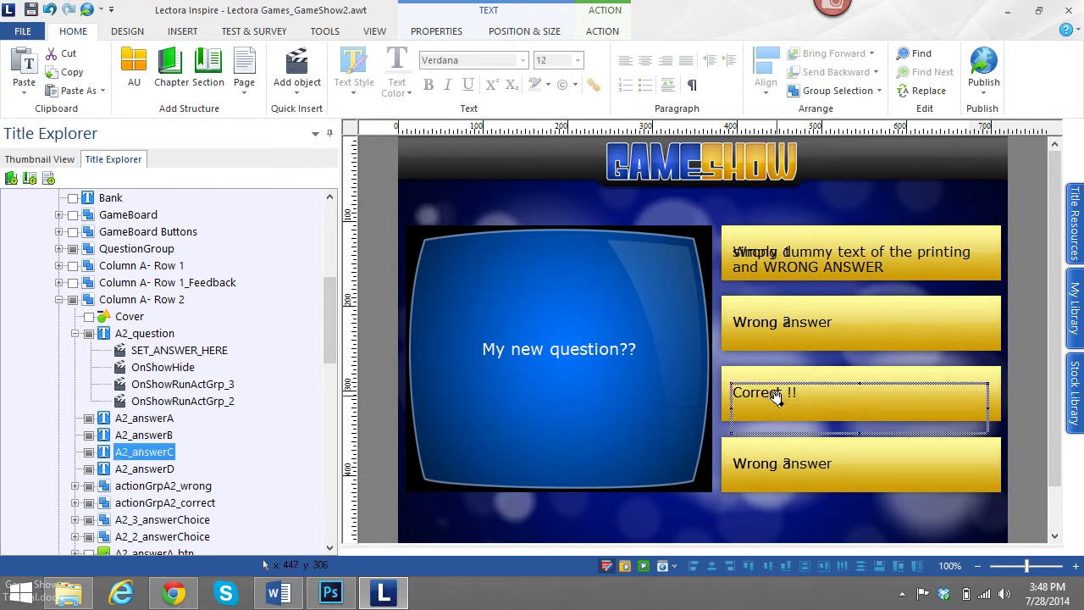
pyautogui.click(170, 350)
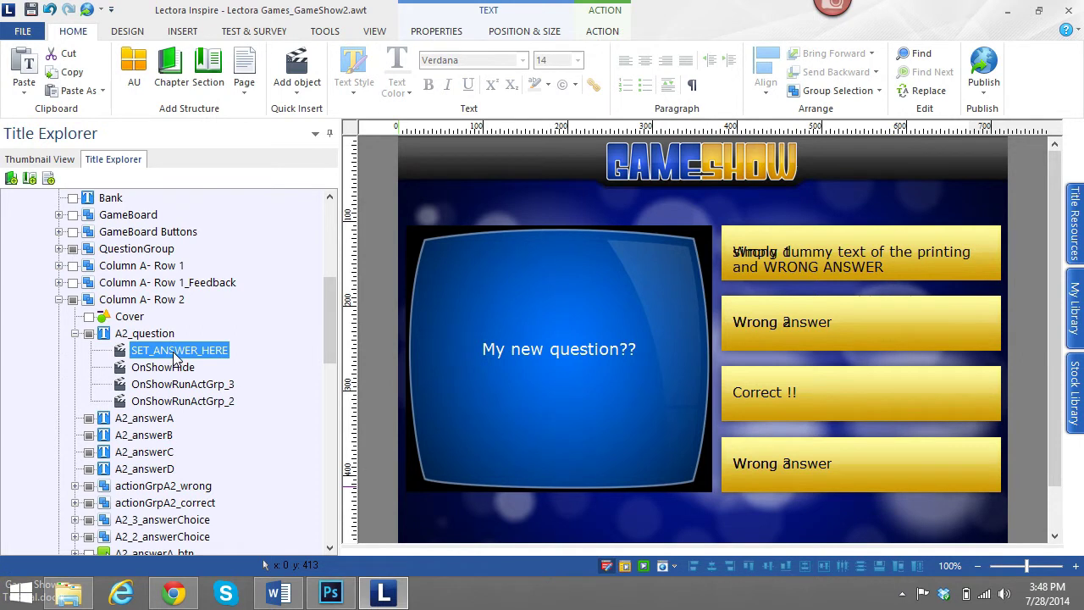
pyautogui.click(602, 34)
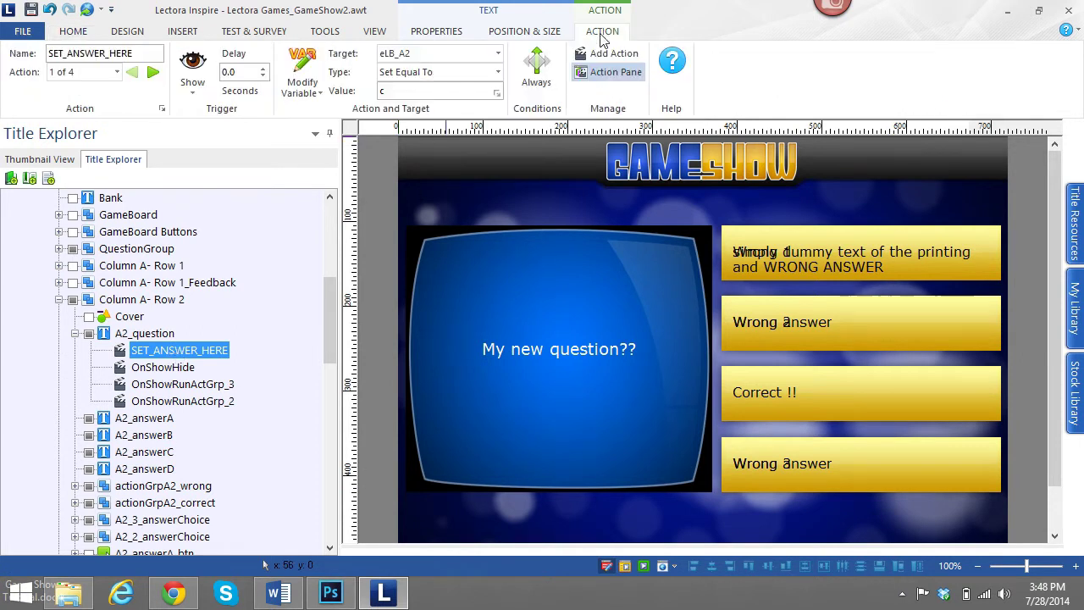
pyautogui.click(503, 242)
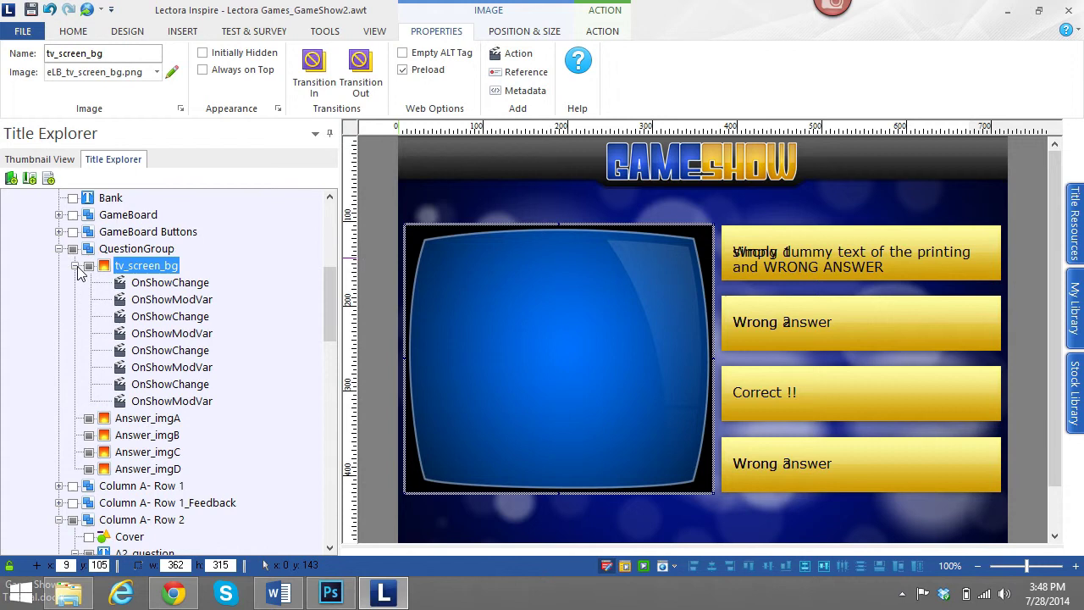
pyautogui.click(76, 267)
pyautogui.scroll(1, 135, 390)
pyautogui.scroll(-3, 144, 398)
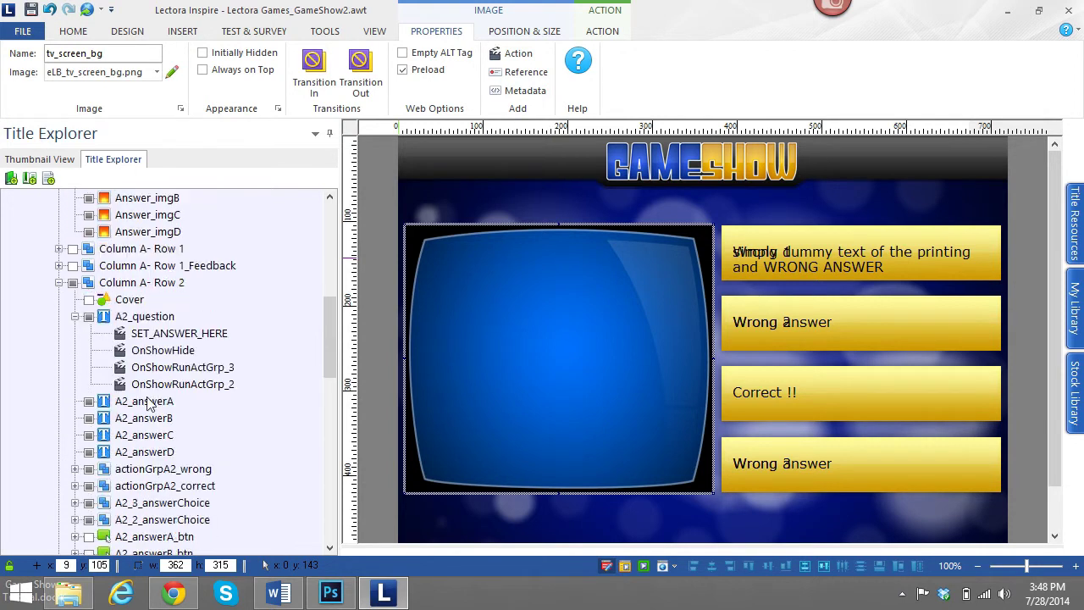
# - Change Row 2's SET_ANSWER_HERE Value from c to c,3
pyautogui.click(127, 282)
pyautogui.click(170, 333)
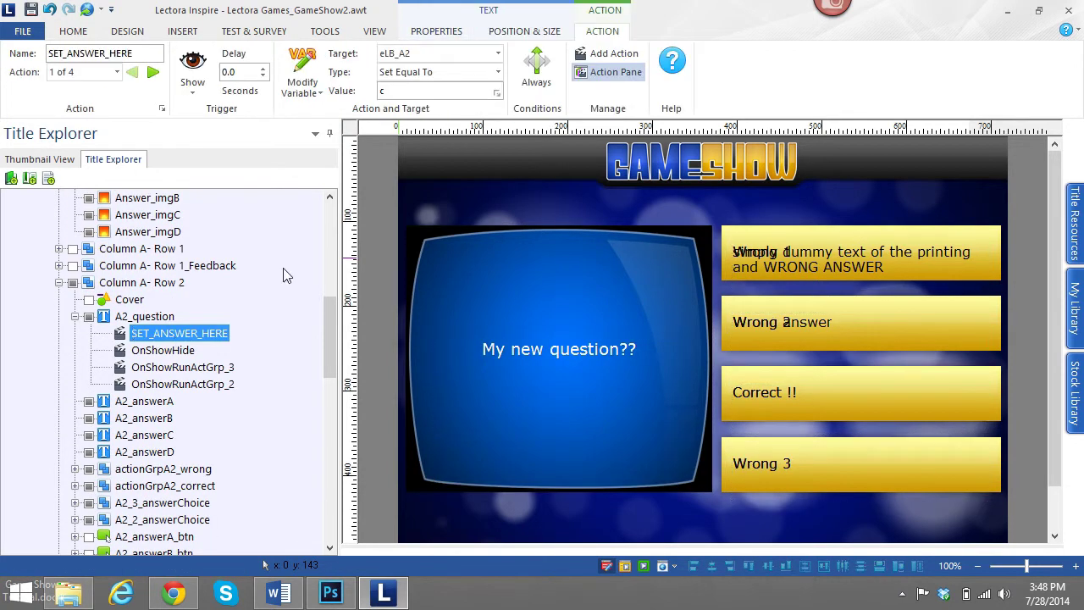
pyautogui.click(396, 93)
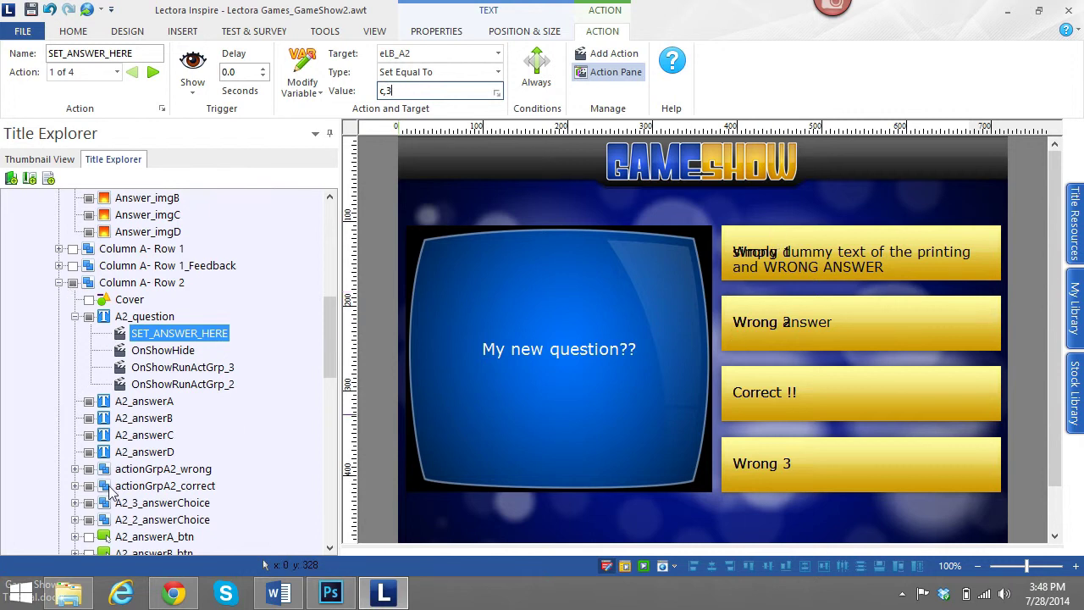
pyautogui.click(144, 504)
pyautogui.scroll(-5, 152, 483)
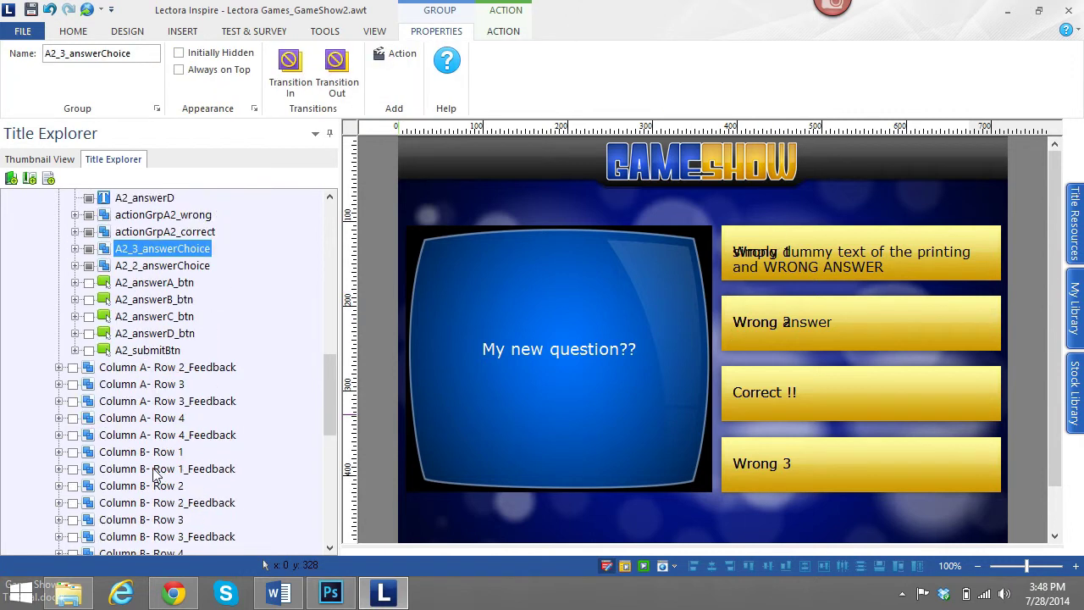
pyautogui.click(59, 367)
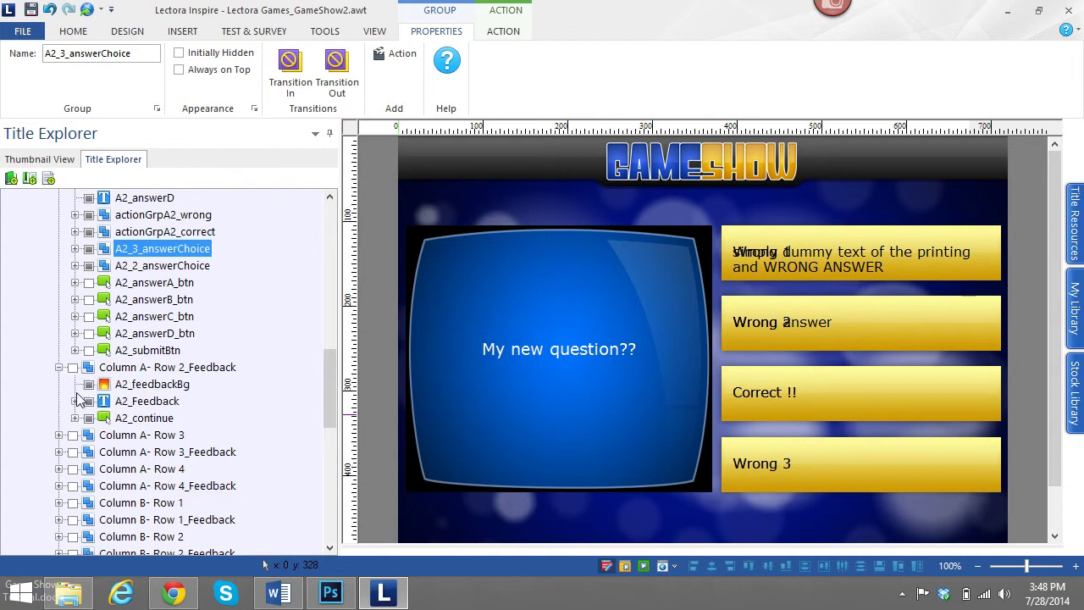
pyautogui.click(59, 367)
pyautogui.click(113, 389)
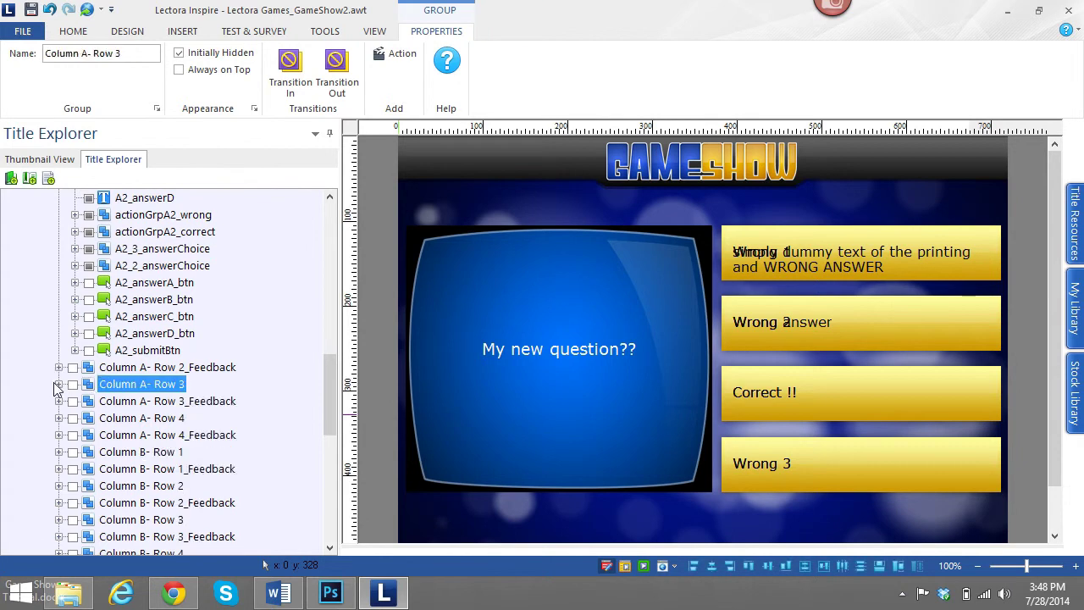
pyautogui.click(58, 383)
pyautogui.click(169, 265)
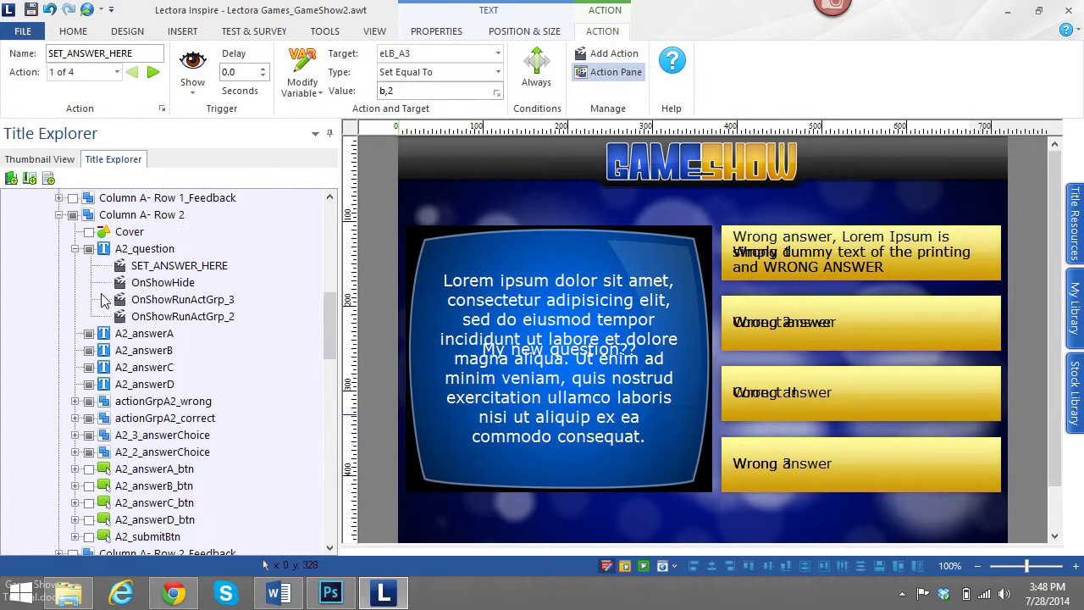
pyautogui.scroll(2, 102, 301)
pyautogui.click(59, 316)
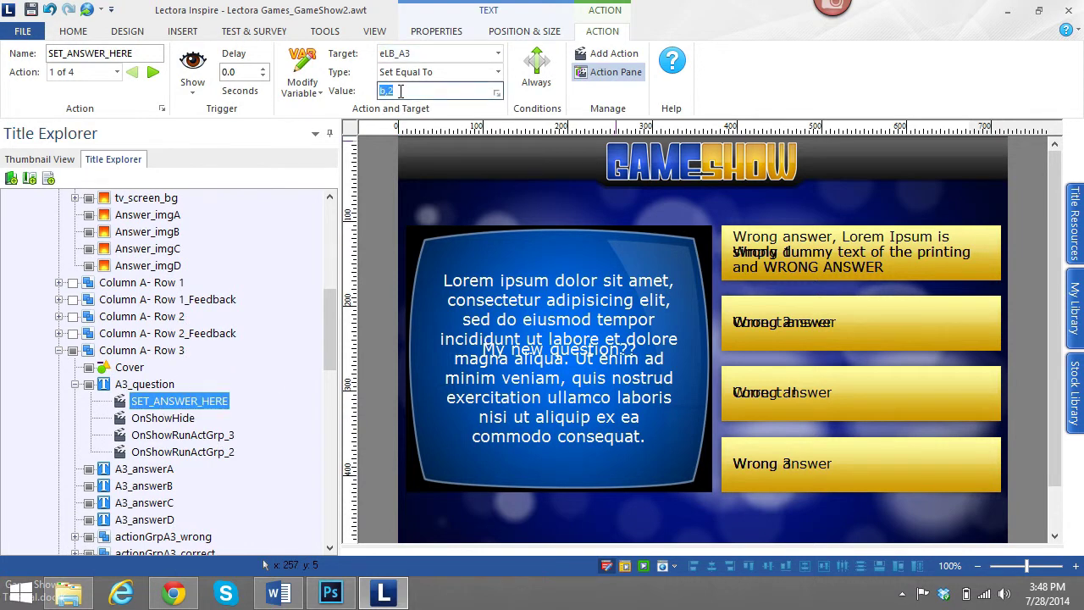
pyautogui.click(144, 384)
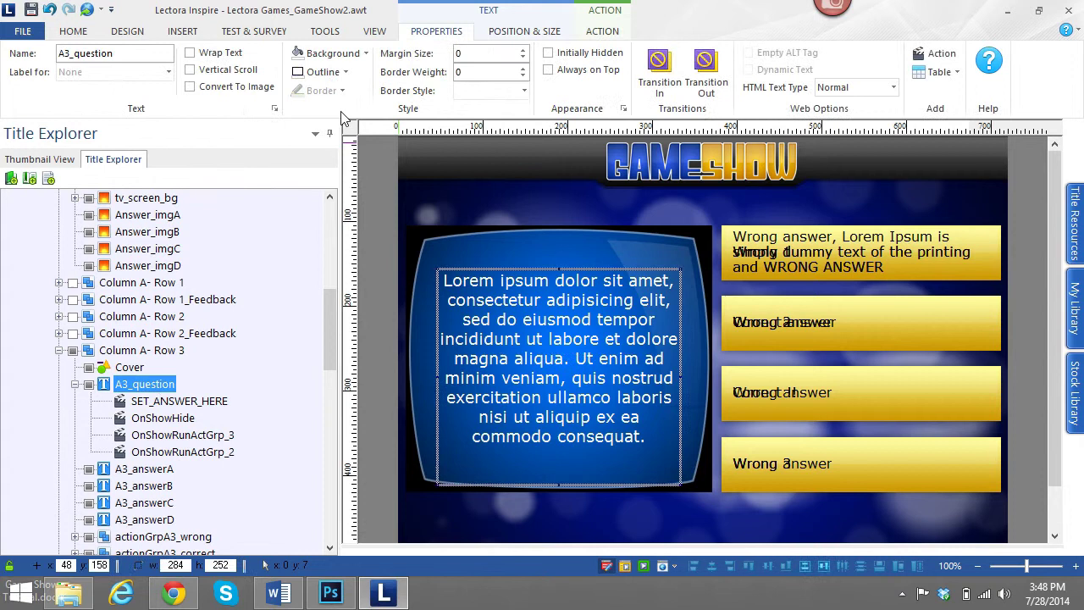
pyautogui.click(173, 401)
pyautogui.click(427, 93)
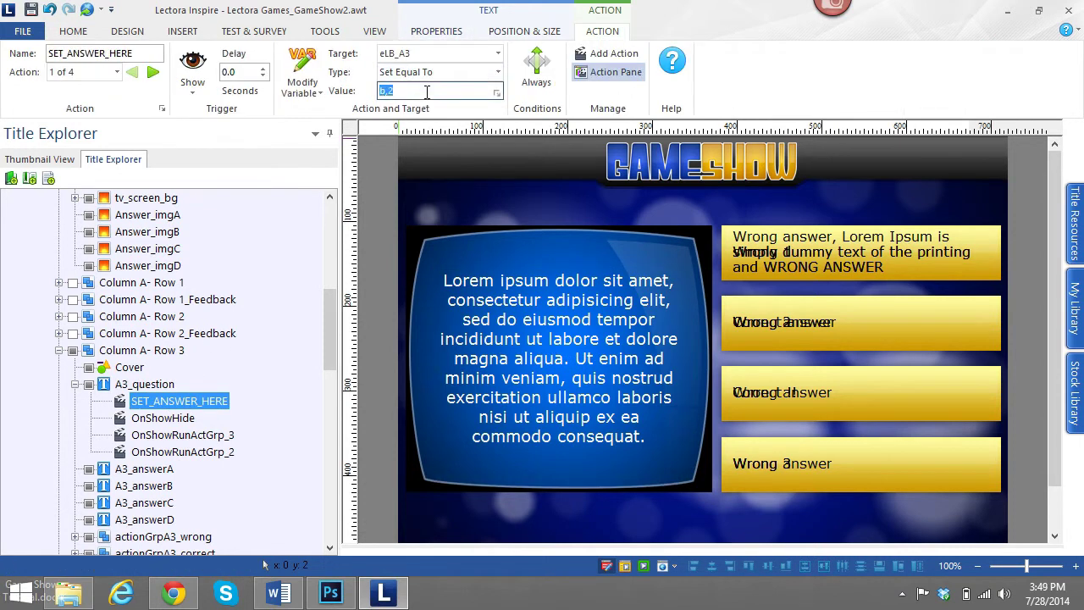
pyautogui.click(58, 350)
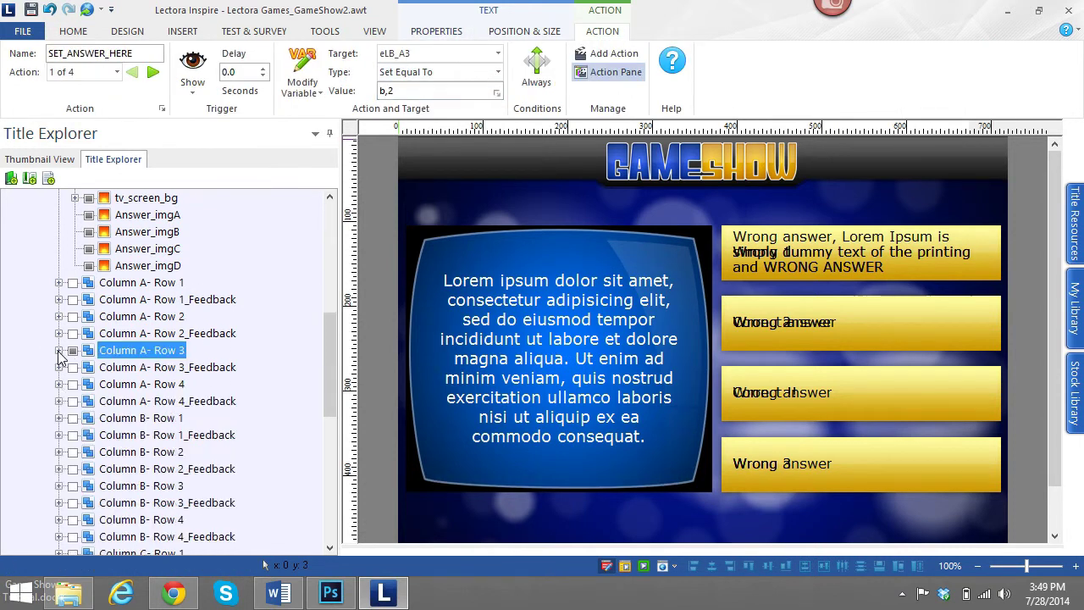
pyautogui.scroll(-2, 85, 381)
pyautogui.scroll(1, 136, 322)
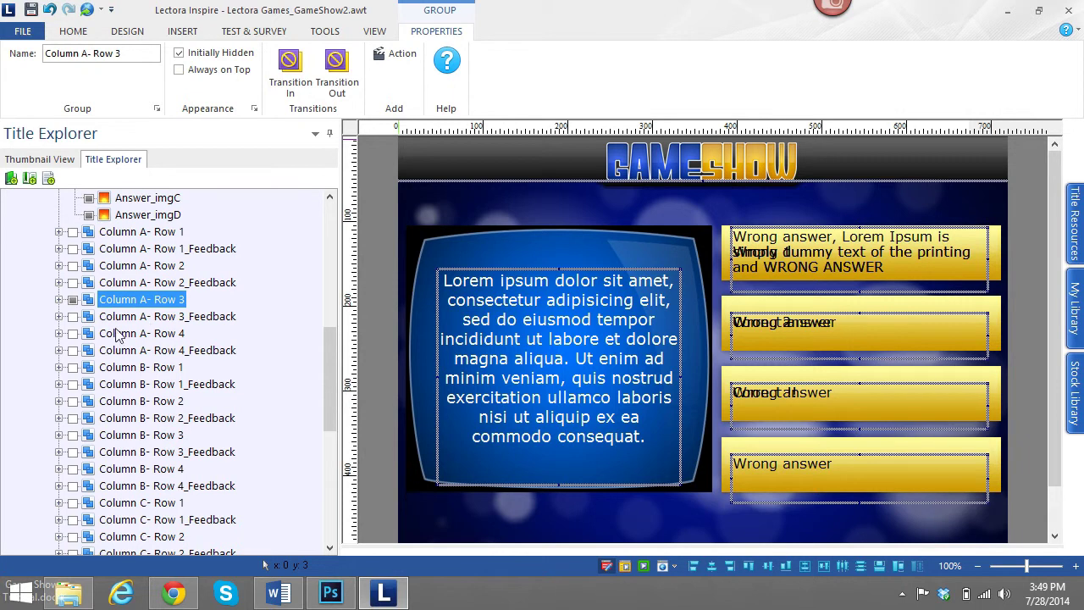
# - Hide Row 3 and its feedback, and expand Column A- Row 4
pyautogui.click(73, 300)
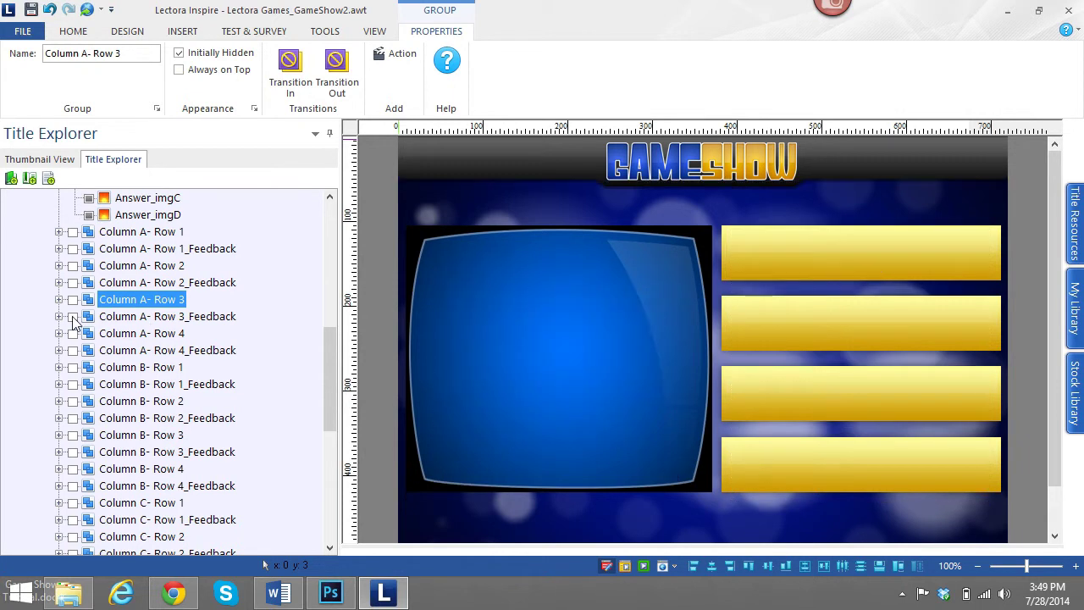
pyautogui.click(73, 316)
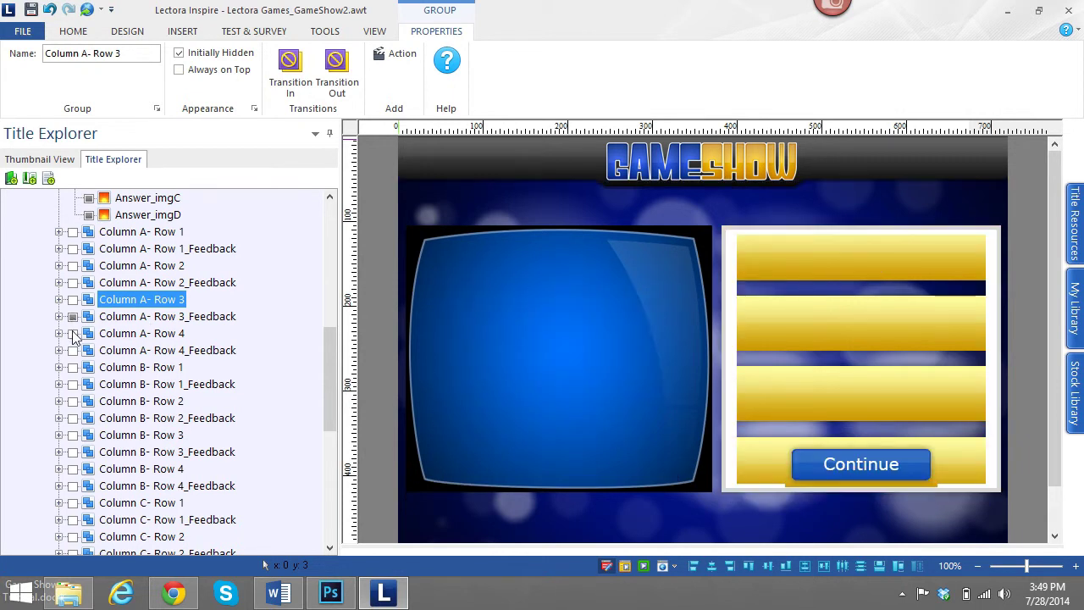
pyautogui.click(73, 316)
pyautogui.click(59, 333)
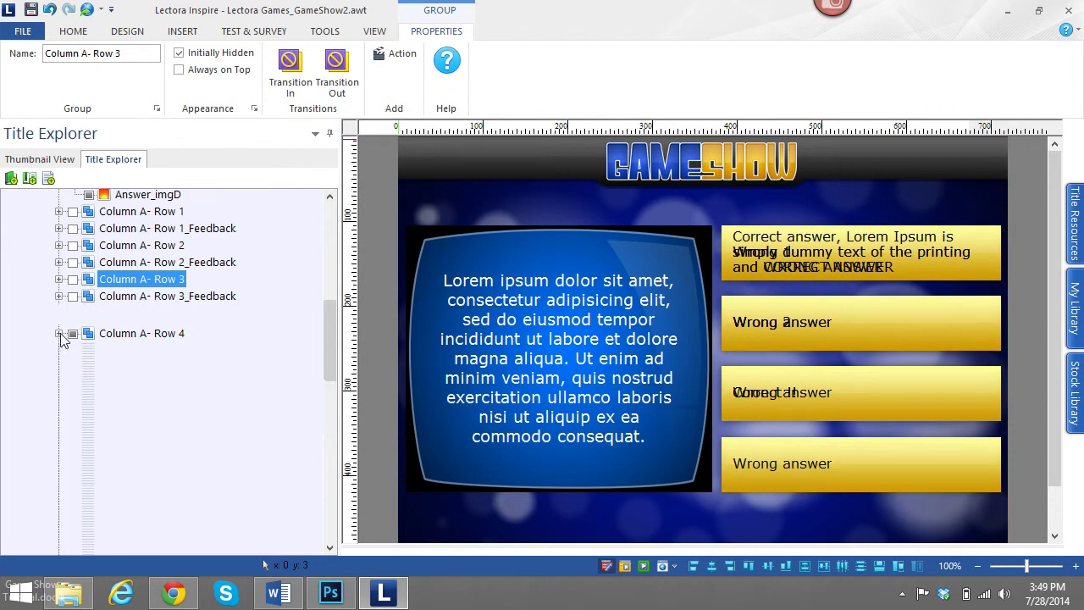
pyautogui.click(159, 266)
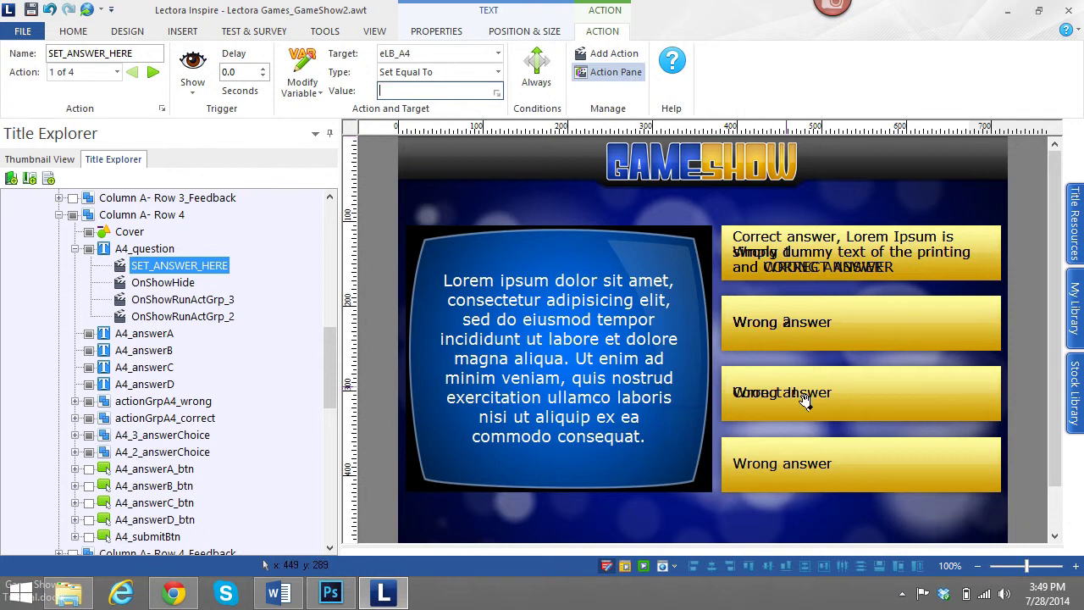
# - Change Row 4's third answer from 'Wrong answer' to 'Correct answer'
pyautogui.click(776, 396)
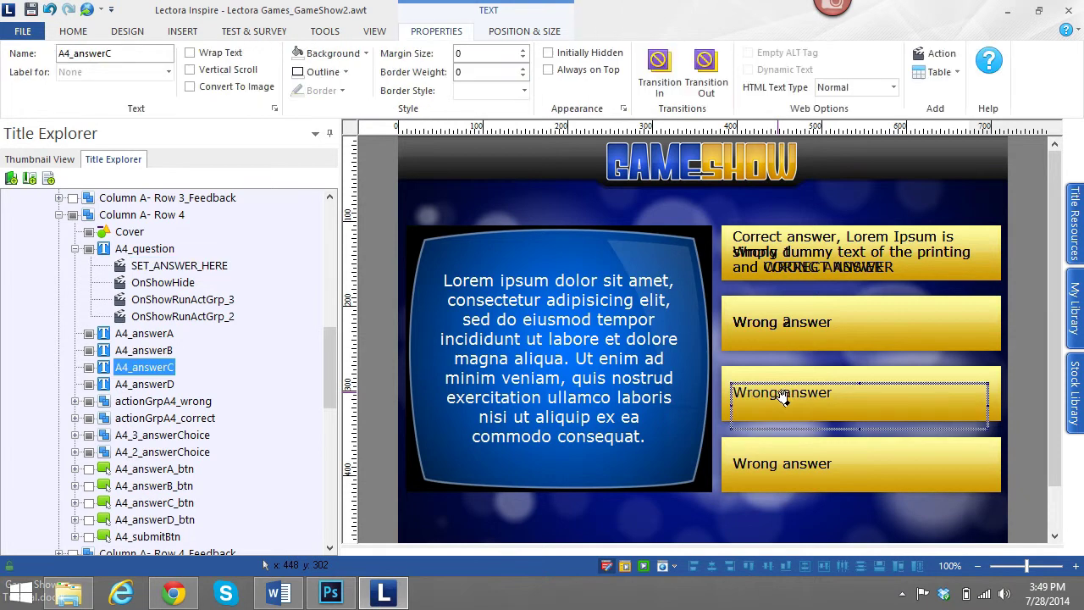
pyautogui.click(767, 322)
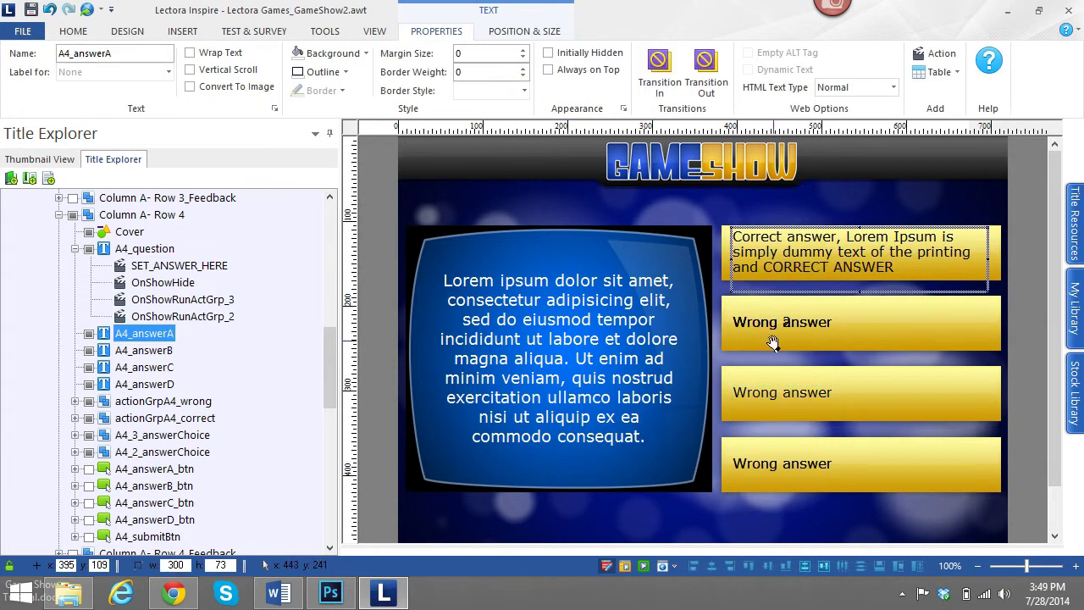
pyautogui.click(777, 323)
pyautogui.moveTo(778, 323); pyautogui.dragTo(720, 322)
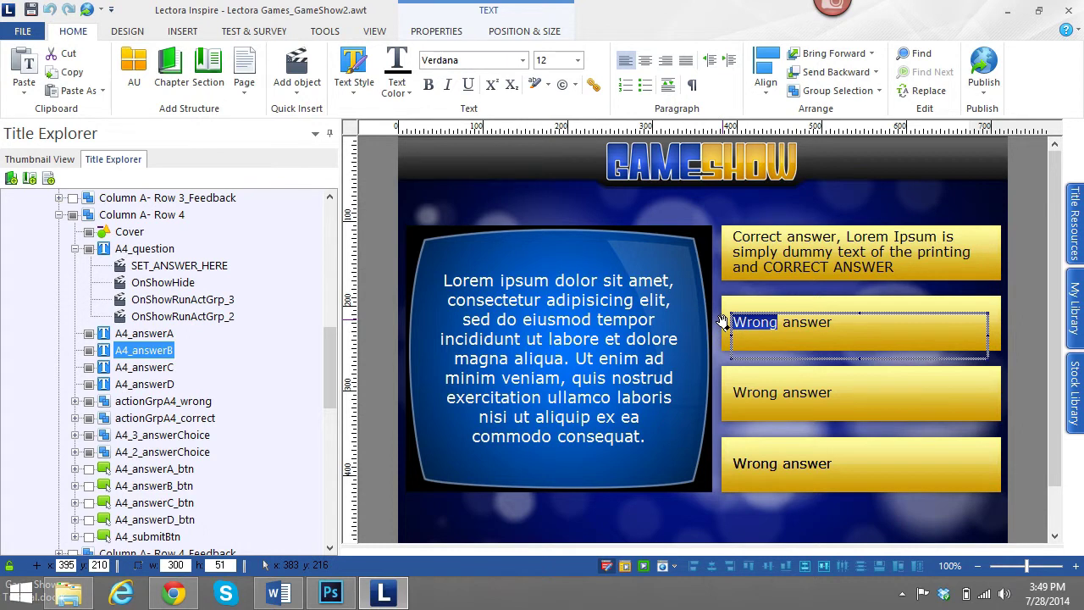
pyautogui.click(751, 407)
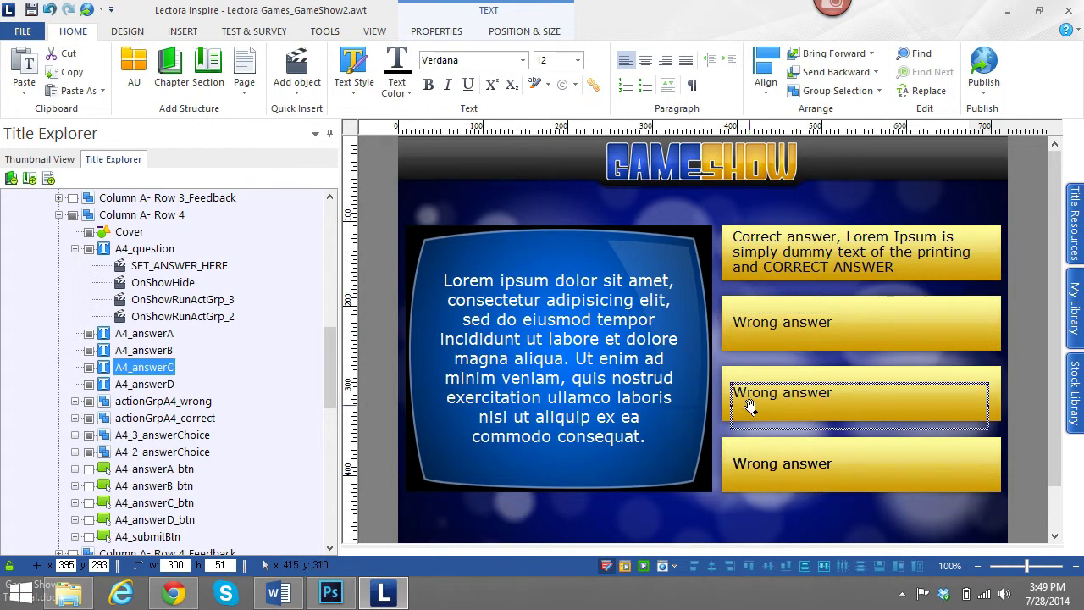
pyautogui.moveTo(778, 394); pyautogui.dragTo(710, 373)
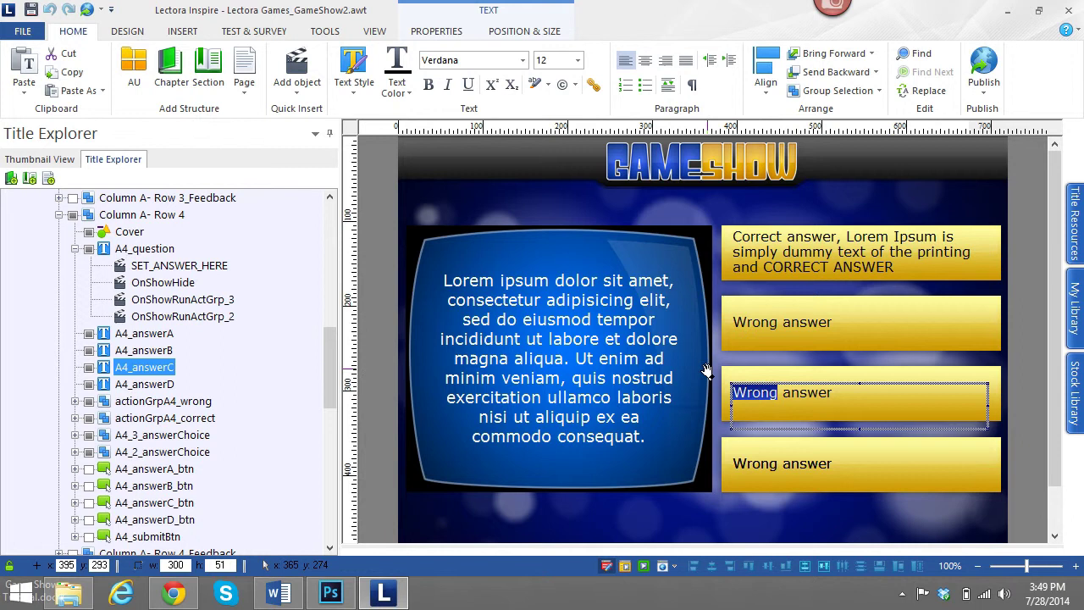
pyautogui.write('Correct')
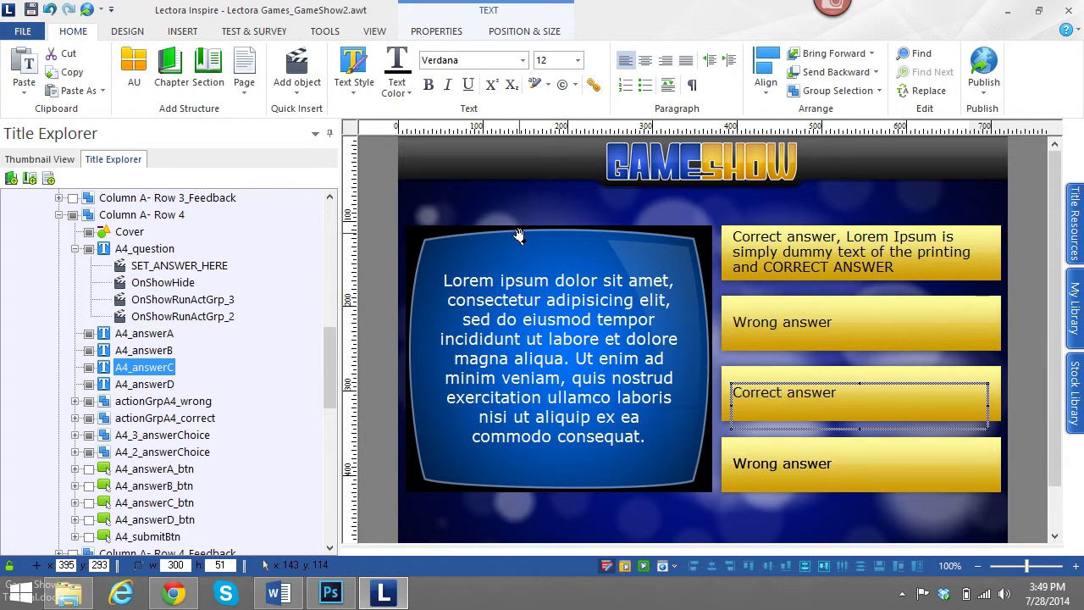
# - Edit Row 4's SET_ANSWER_HERE Value from a,dmr to a,c,mr
pyautogui.click(195, 267)
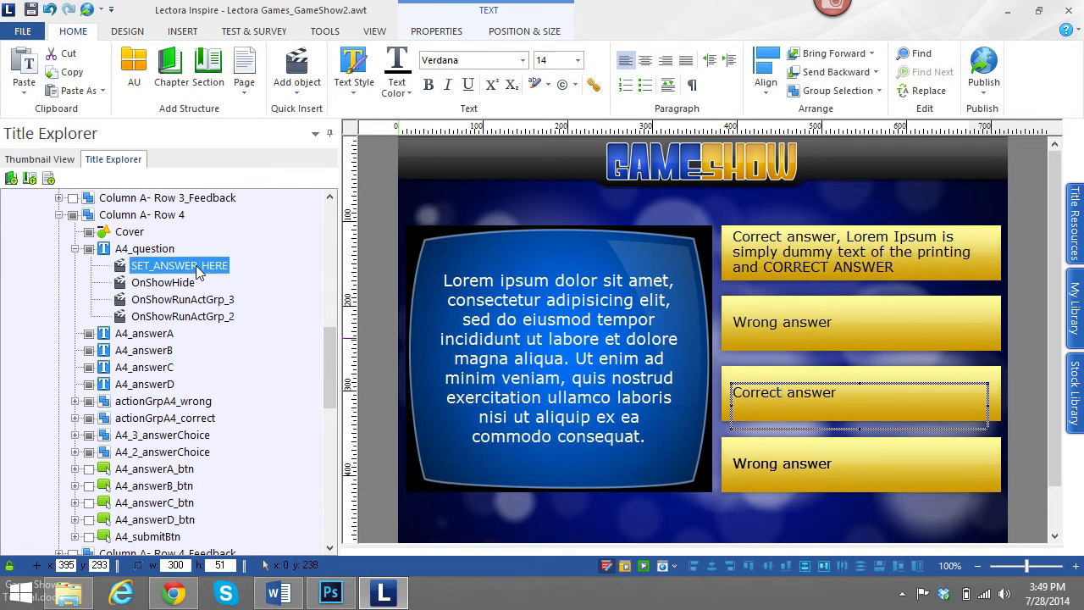
pyautogui.click(602, 30)
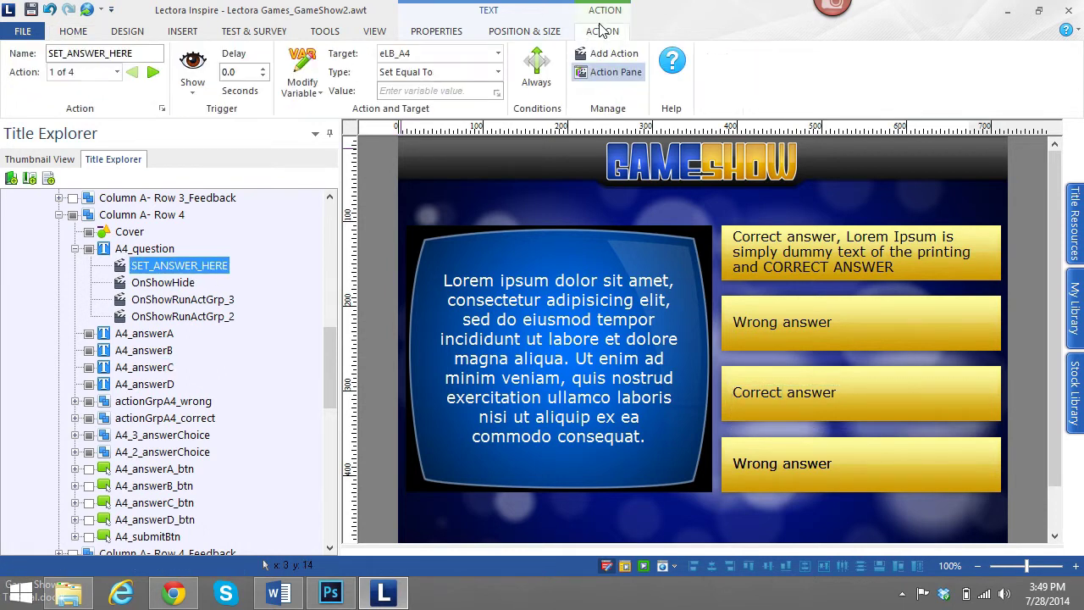
pyautogui.click(415, 90)
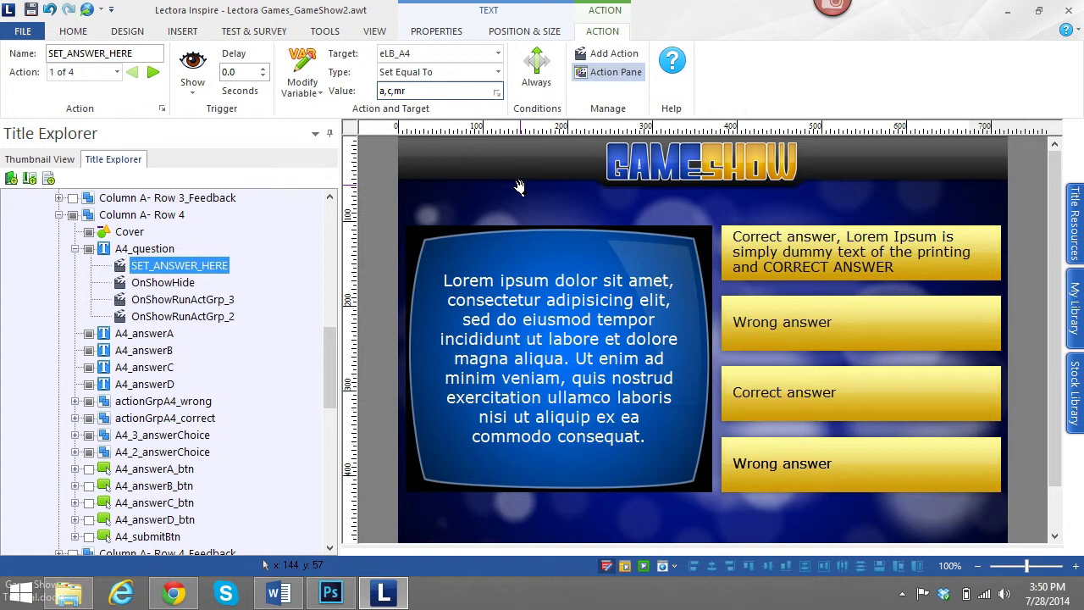
pyautogui.press('BackSpace')
pyautogui.write('c,')
# - Preview the page in Internet Explorer
pyautogui.click(375, 32)
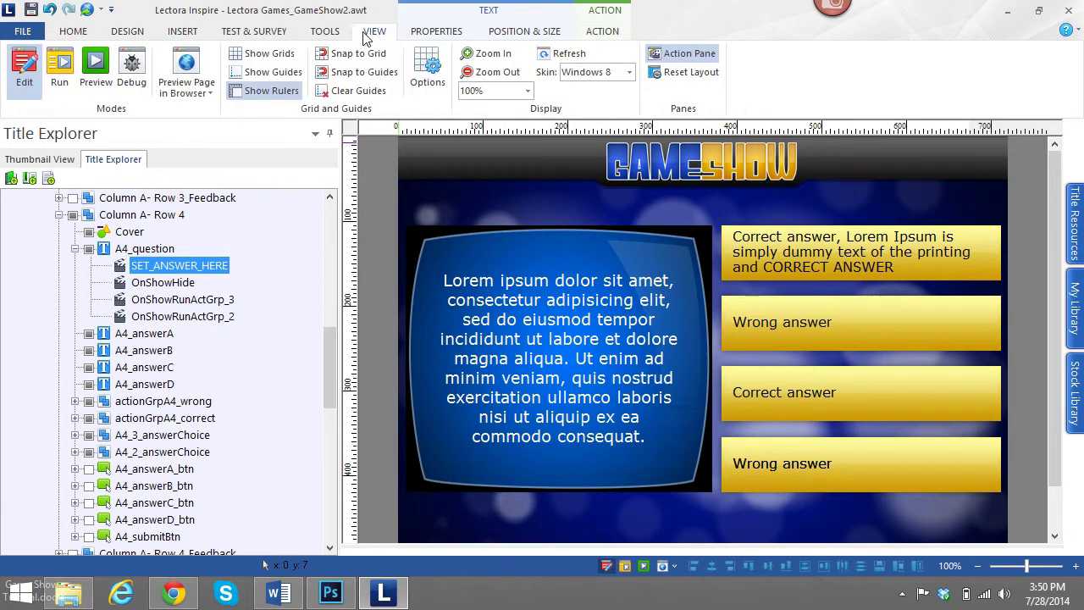
pyautogui.click(193, 89)
pyautogui.click(198, 115)
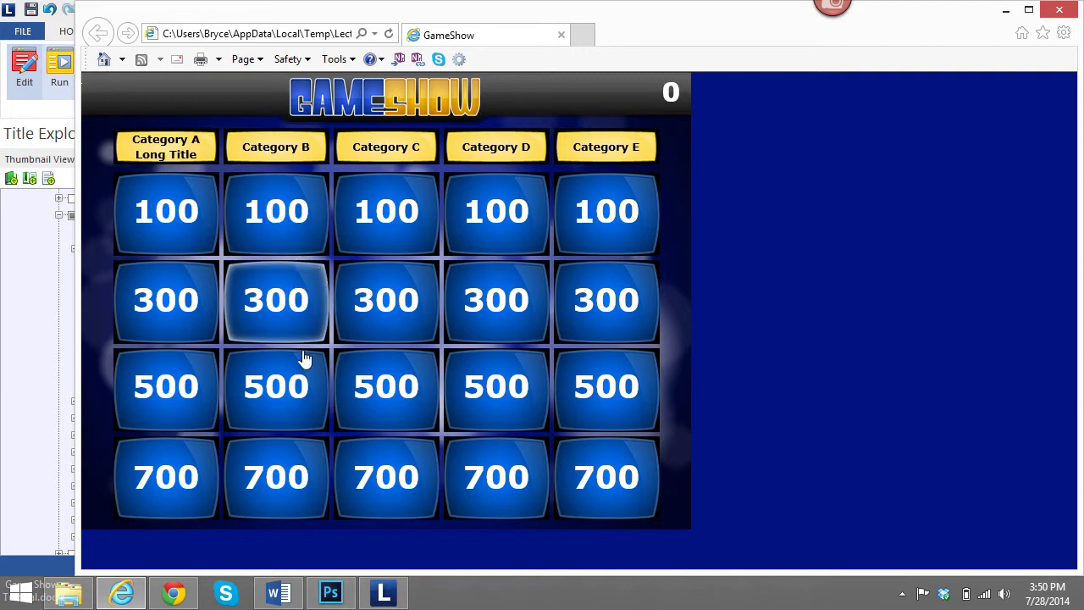
# - Answer Category A's 100 question correctly, scoring 100, and return to the board
pyautogui.click(180, 211)
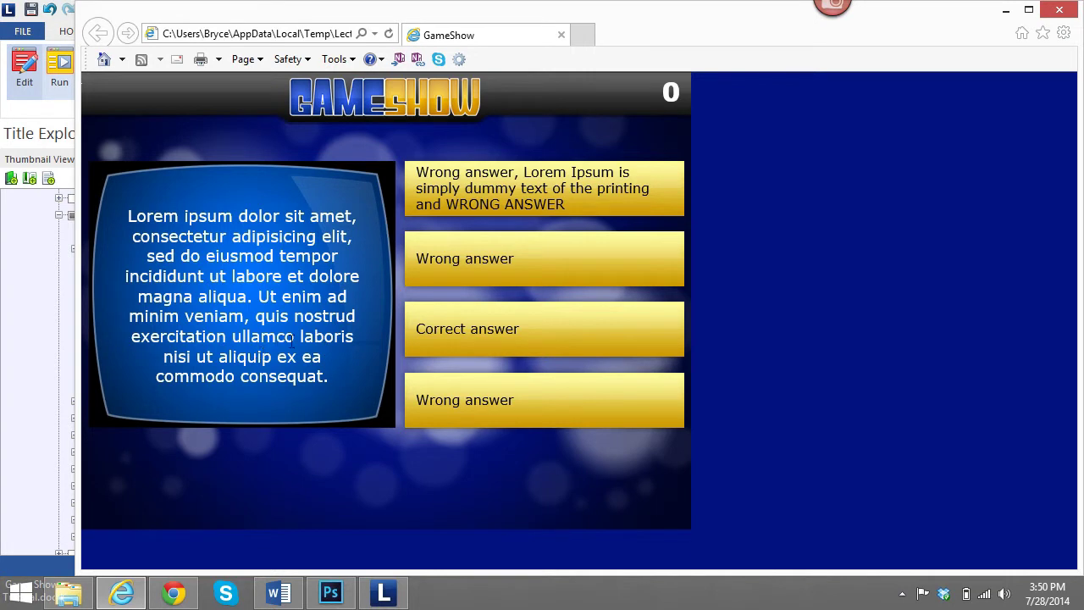
pyautogui.click(450, 342)
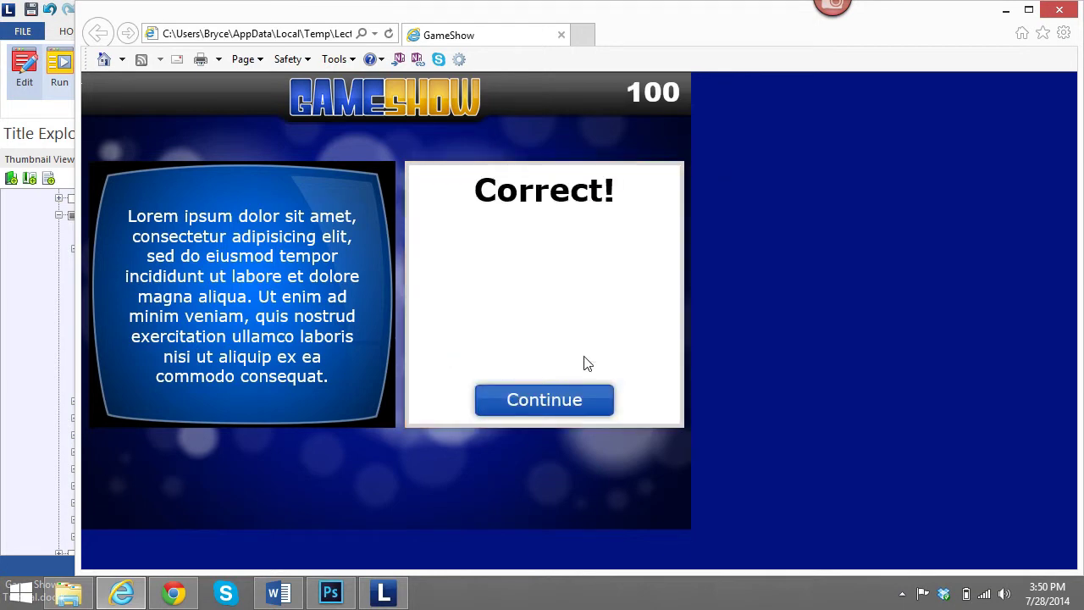
pyautogui.click(539, 401)
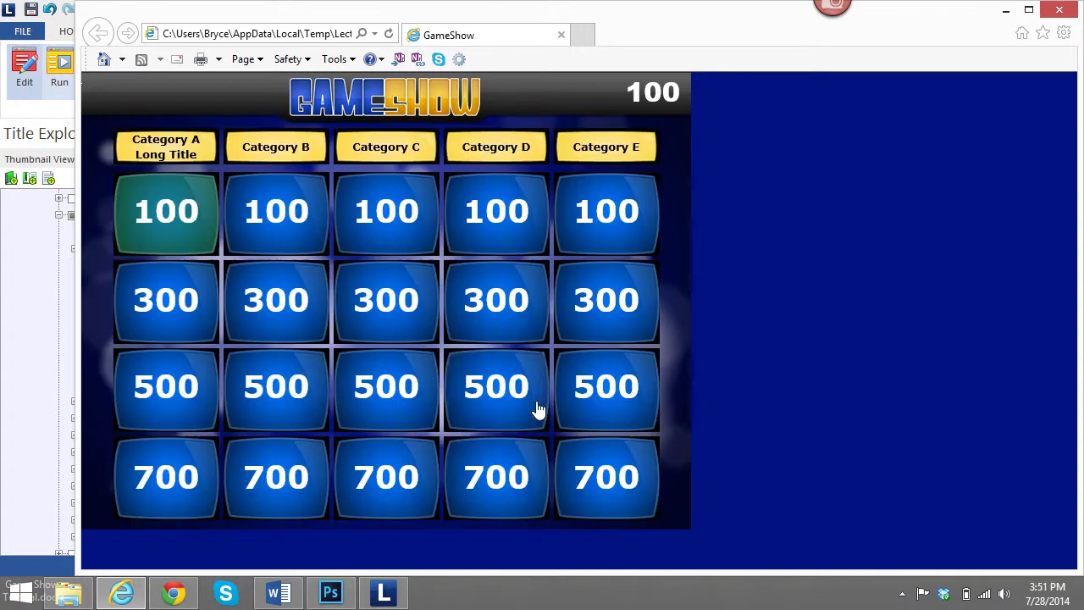
# - Answer Category A's 300 question and 500 true/false question correctly in the preview
pyautogui.click(169, 286)
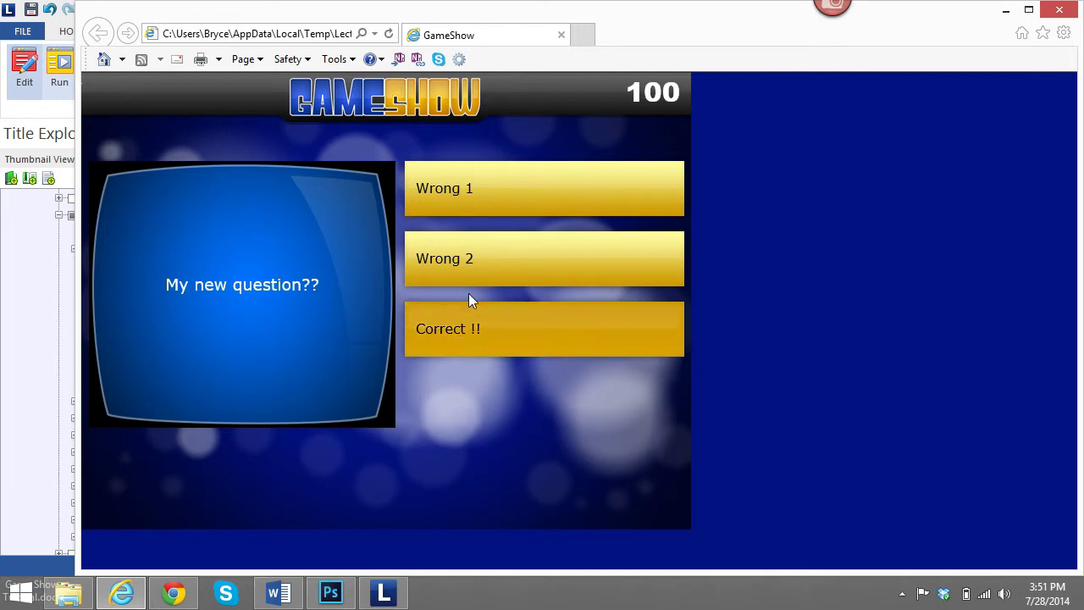
pyautogui.click(466, 337)
pyautogui.click(508, 404)
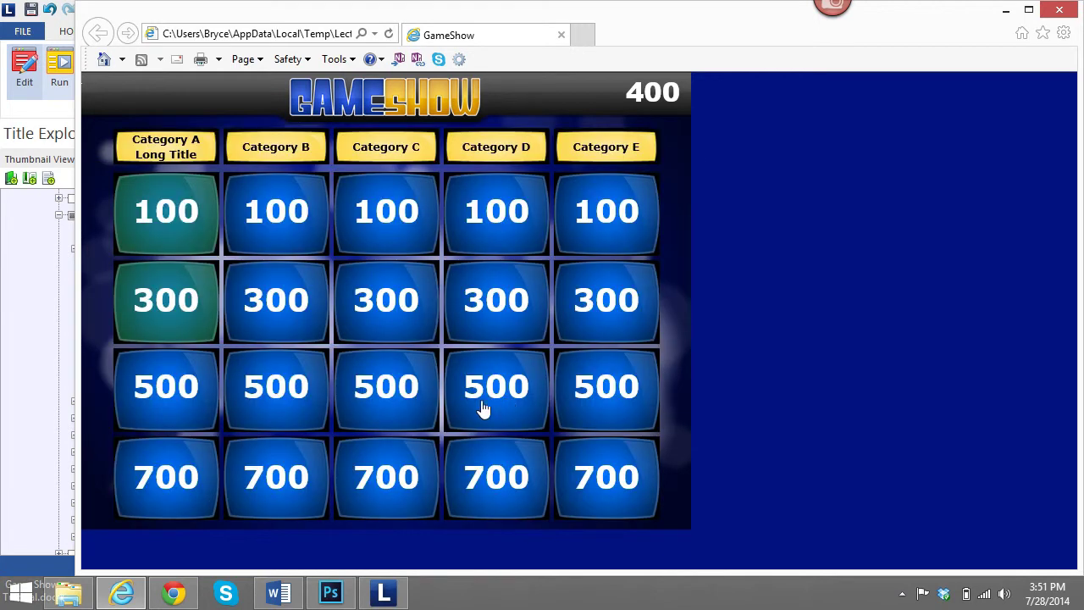
pyautogui.click(189, 405)
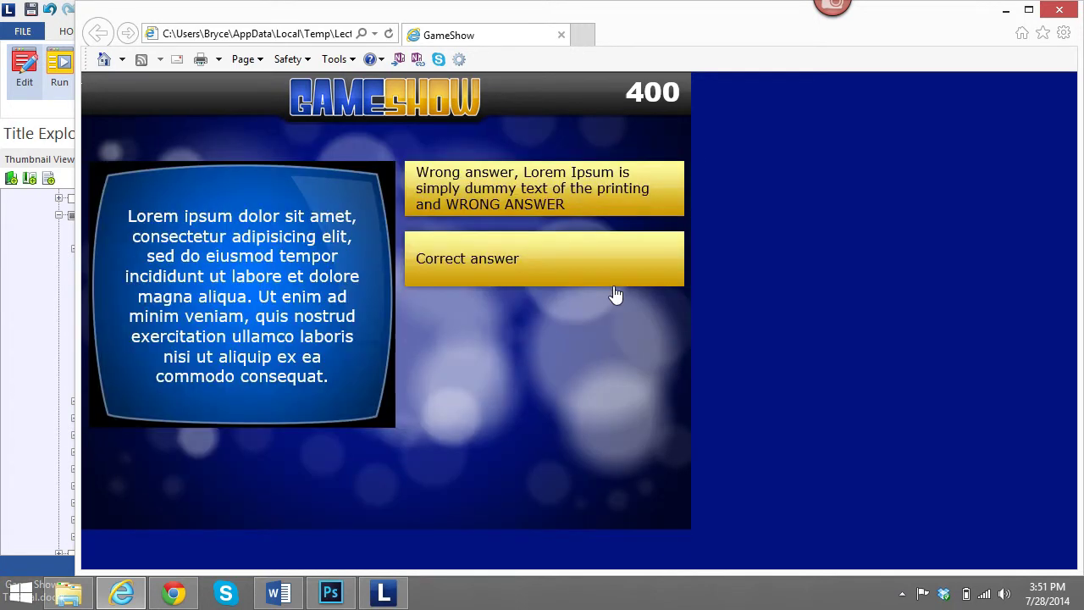
pyautogui.click(530, 254)
pyautogui.click(513, 414)
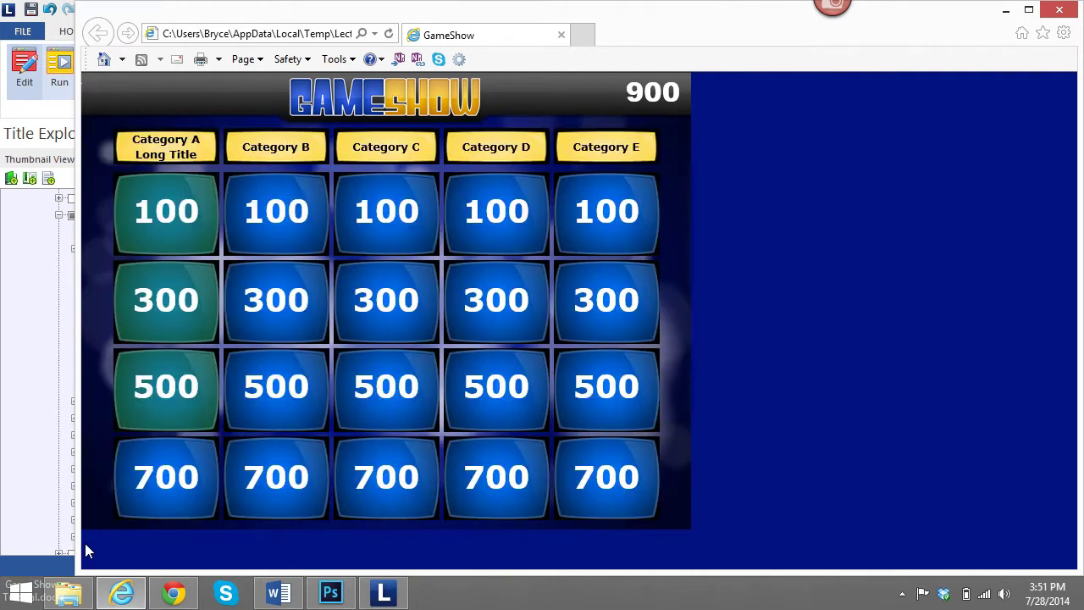
# - Answer Category A's 700 multiple-response question by choosing the first and third answers, bringing the score to 1600
pyautogui.click(140, 474)
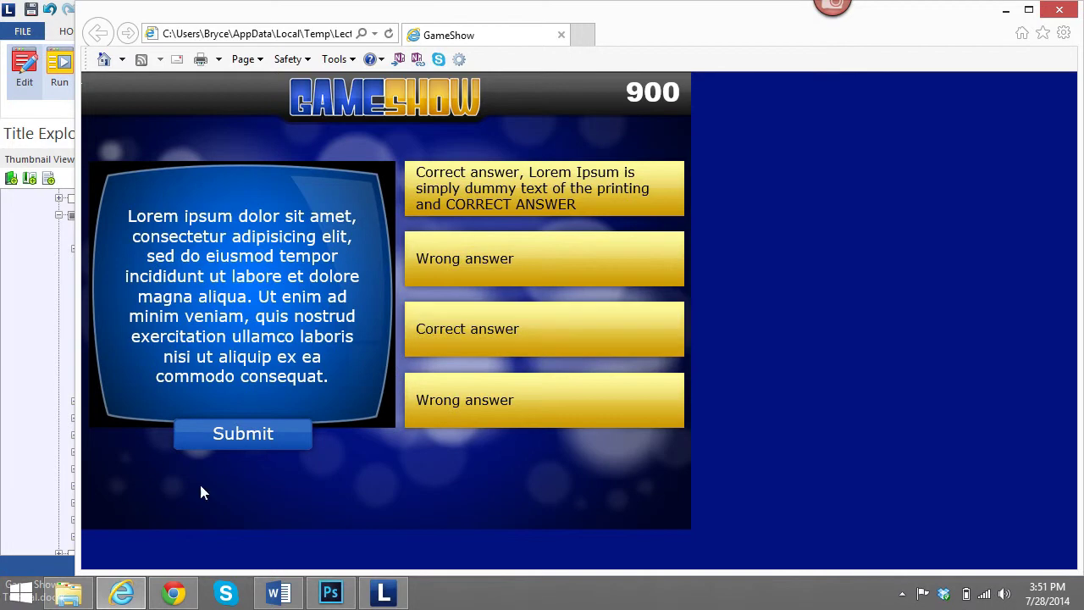
pyautogui.click(450, 338)
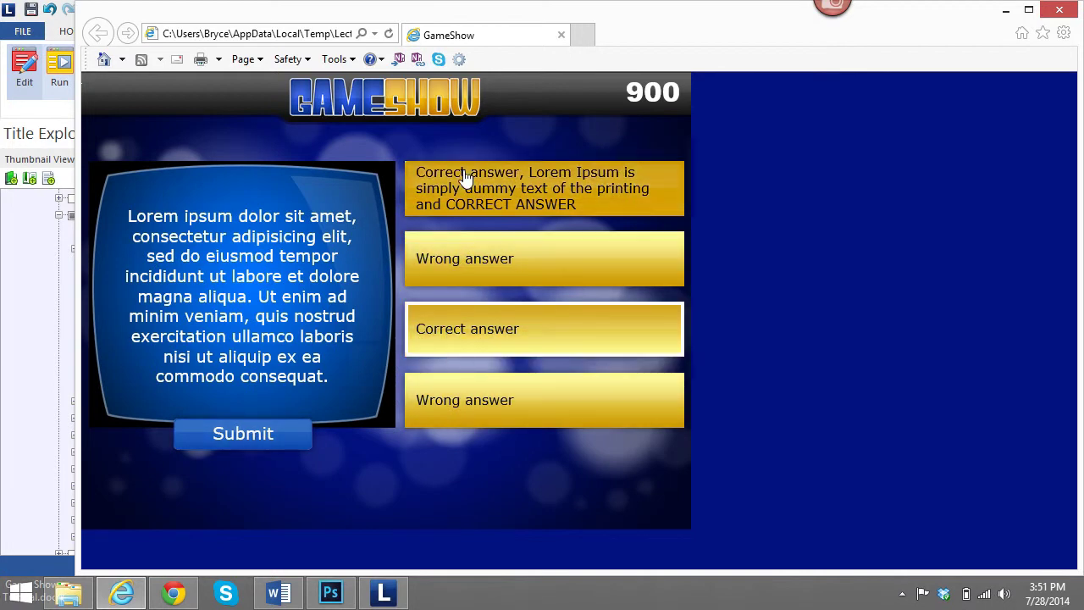
pyautogui.click(477, 210)
pyautogui.click(244, 434)
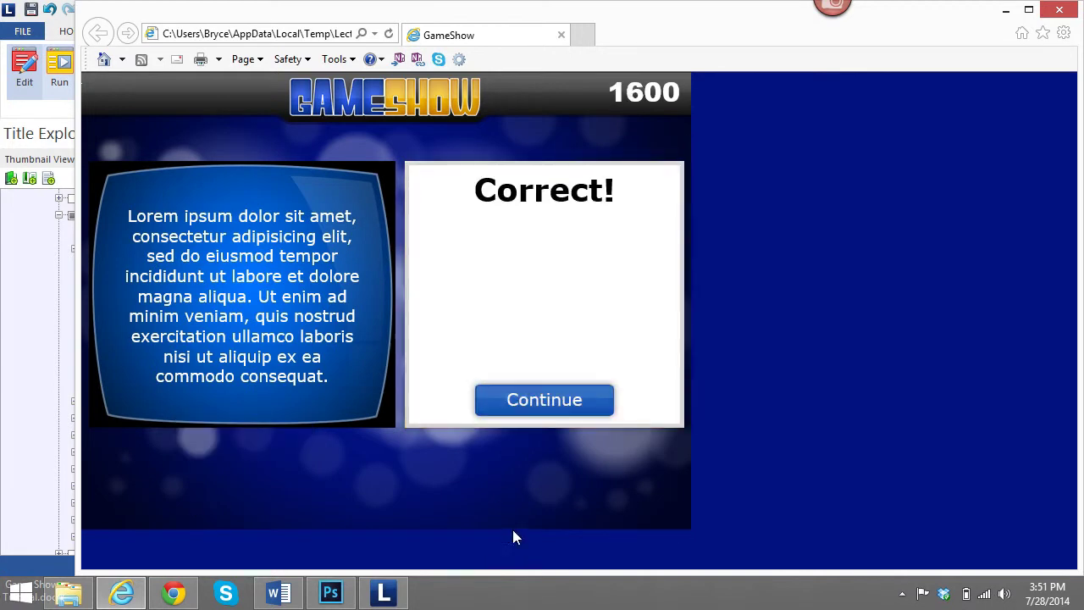
pyautogui.click(581, 403)
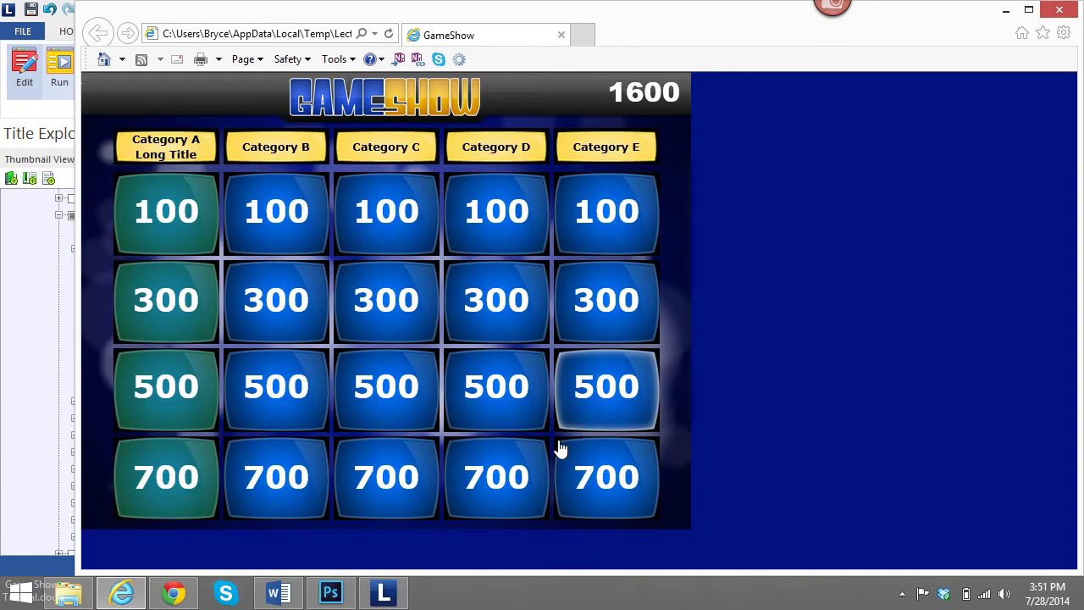
# - Answer Category B's 300 and 100 questions with wrong answers, returning to the board each time
pyautogui.click(274, 278)
pyautogui.click(520, 255)
pyautogui.click(449, 335)
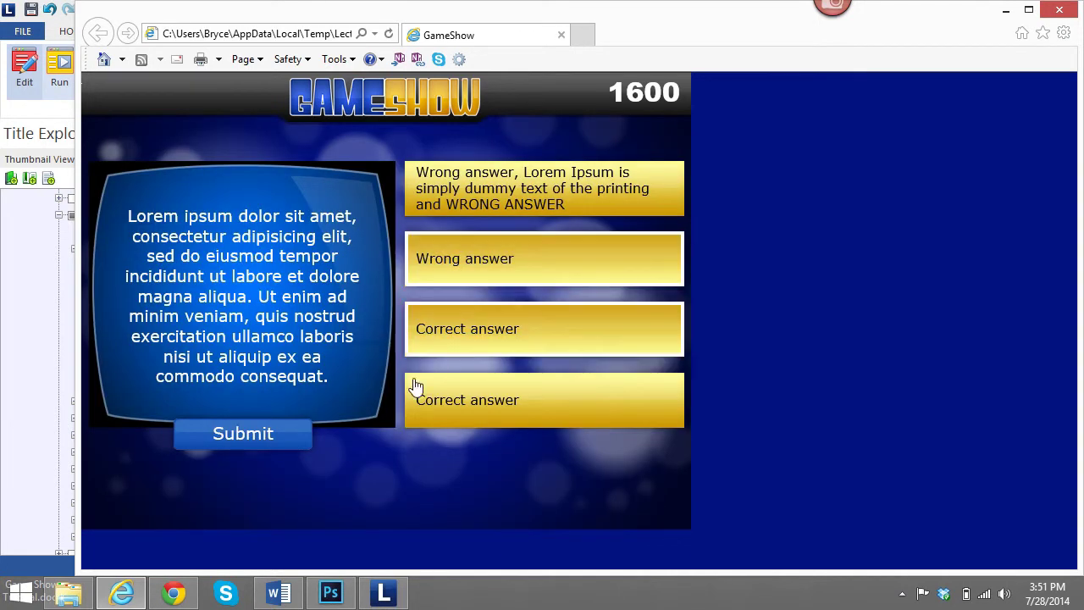
pyautogui.click(253, 447)
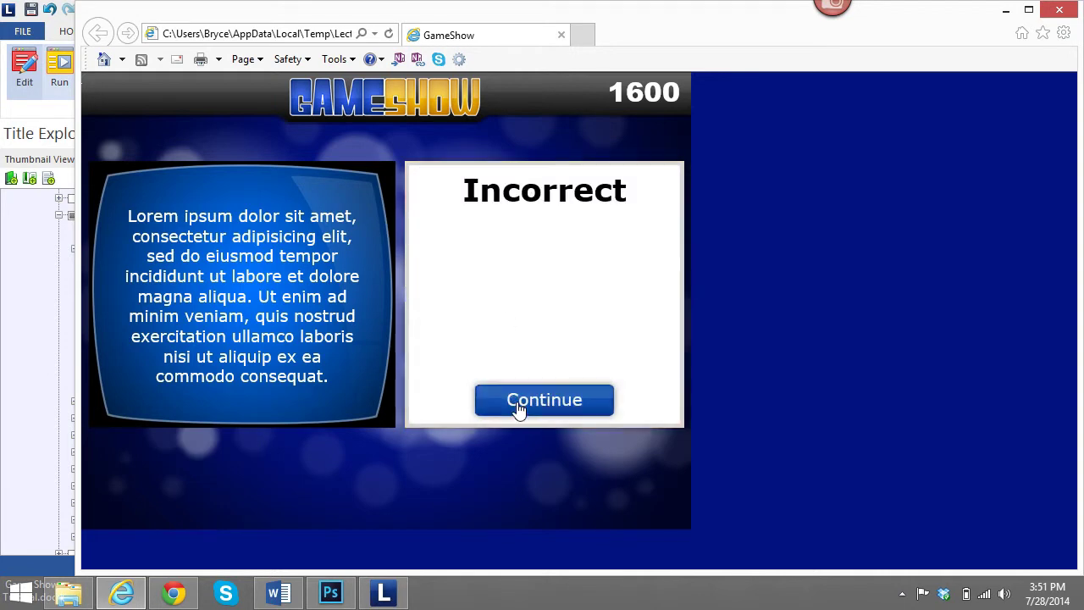
pyautogui.click(518, 409)
pyautogui.click(277, 305)
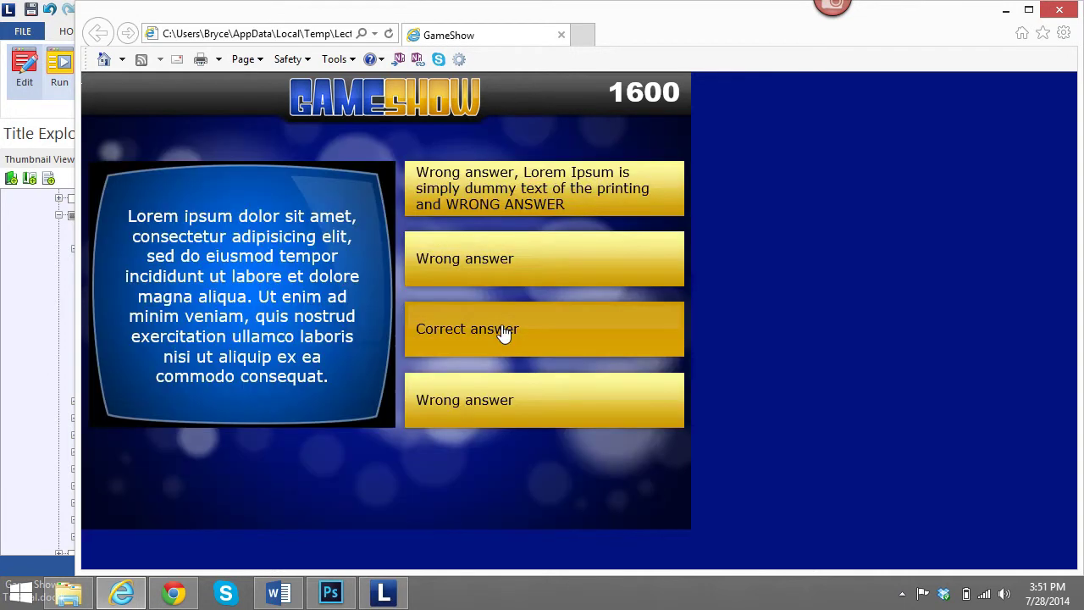
pyautogui.click(462, 257)
pyautogui.click(487, 411)
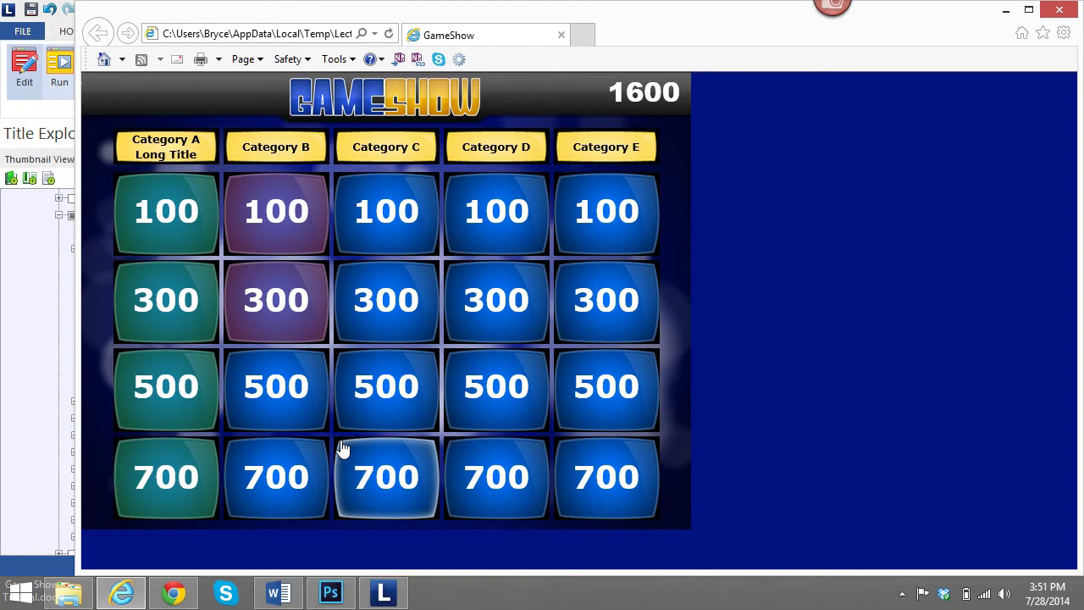